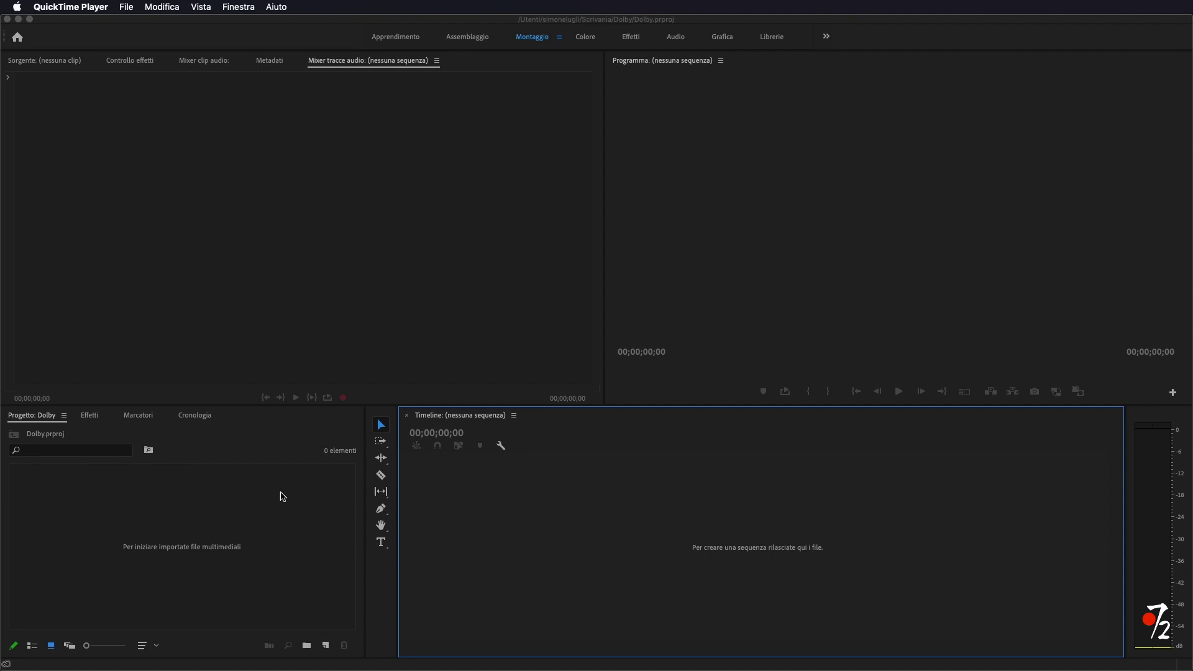
Start a new ARRI 1080p 23,976 sequence named 'Dolby' and show its Tracce settings
{"action": "left_click", "coordinate": [319, 623]}
{"action": "left_click", "coordinate": [113, 9]}
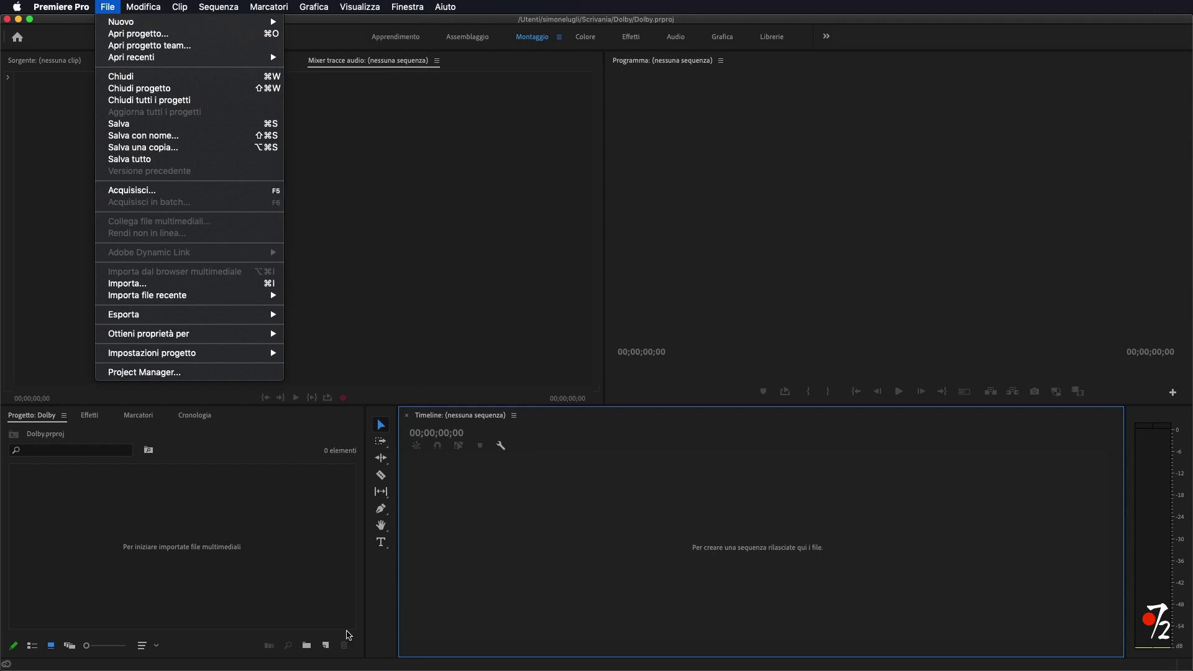
{"action": "left_click", "coordinate": [328, 646]}
{"action": "left_click", "coordinate": [325, 647]}
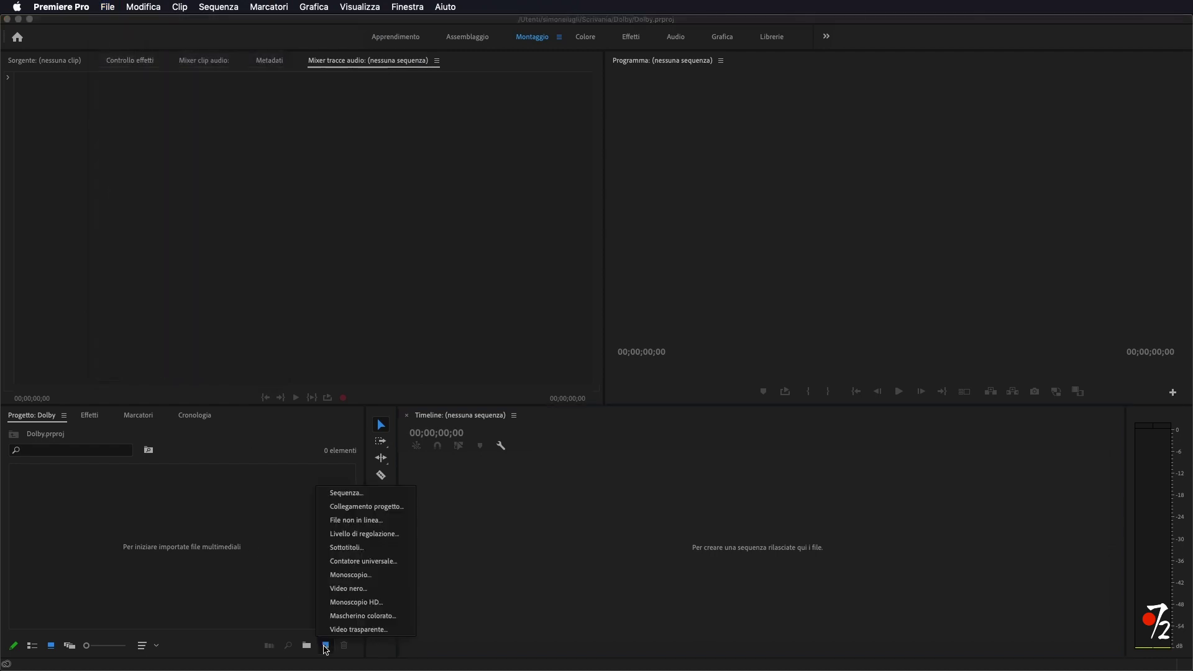
{"action": "left_click", "coordinate": [357, 492]}
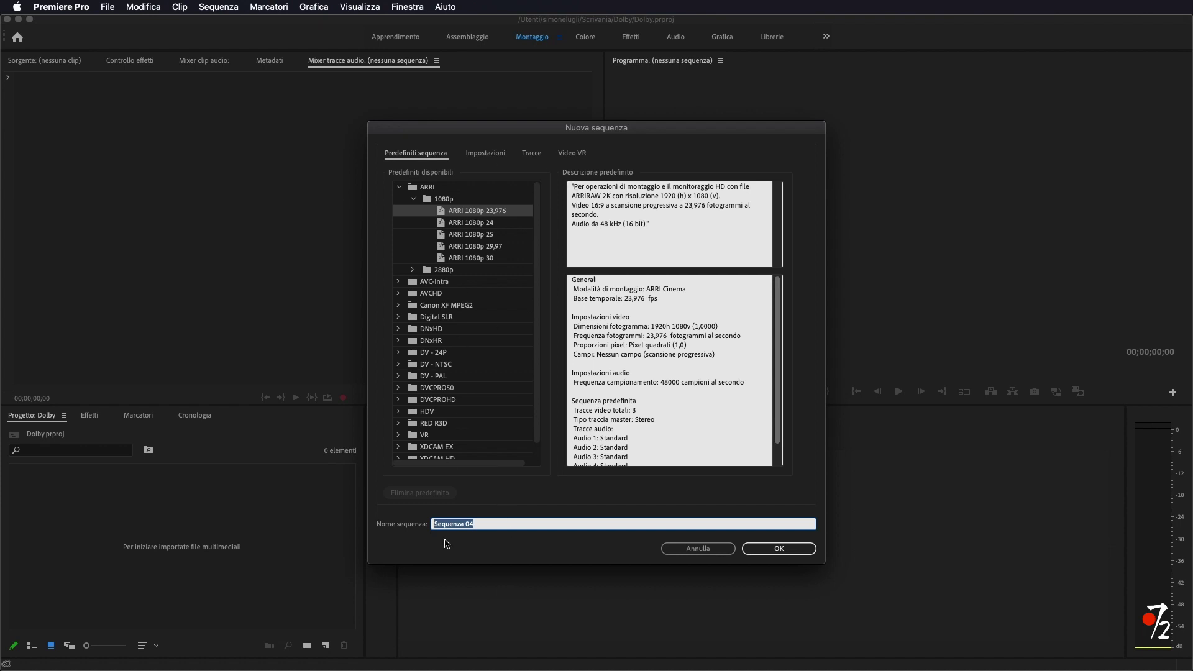
{"action": "type", "text": "Dolby"}
{"action": "left_click", "coordinate": [531, 154]}
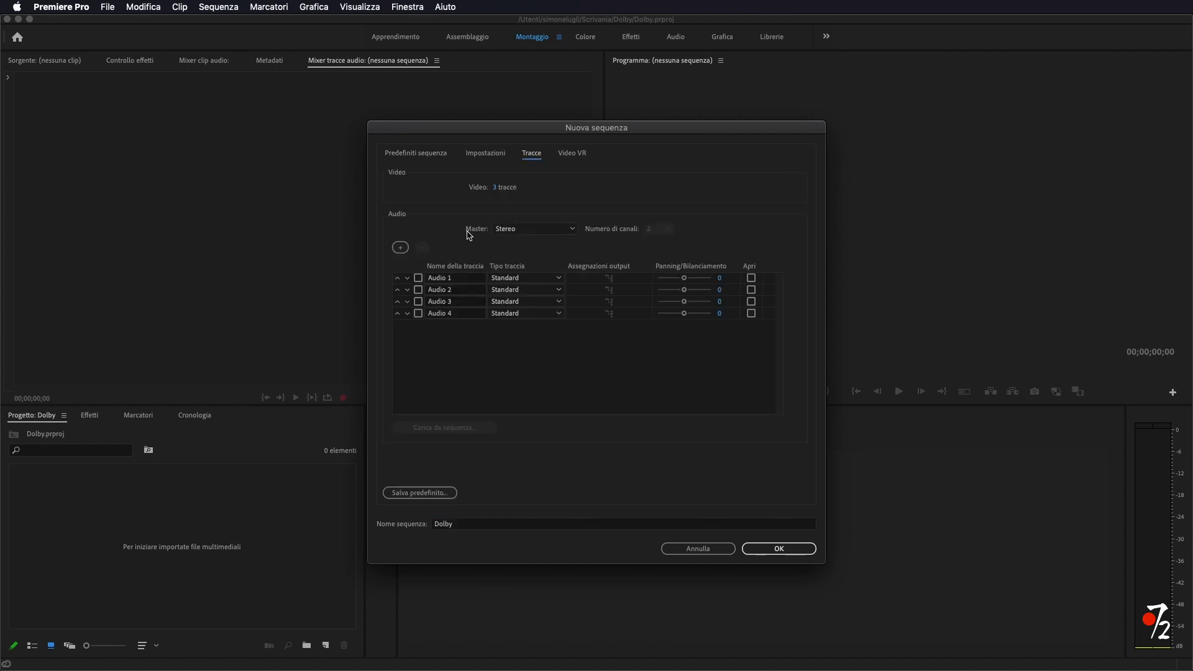
Set Master to 5.1, delete Audio 2–4, make Audio 1 a 5.1 track, and confirm
{"action": "left_click", "coordinate": [573, 229]}
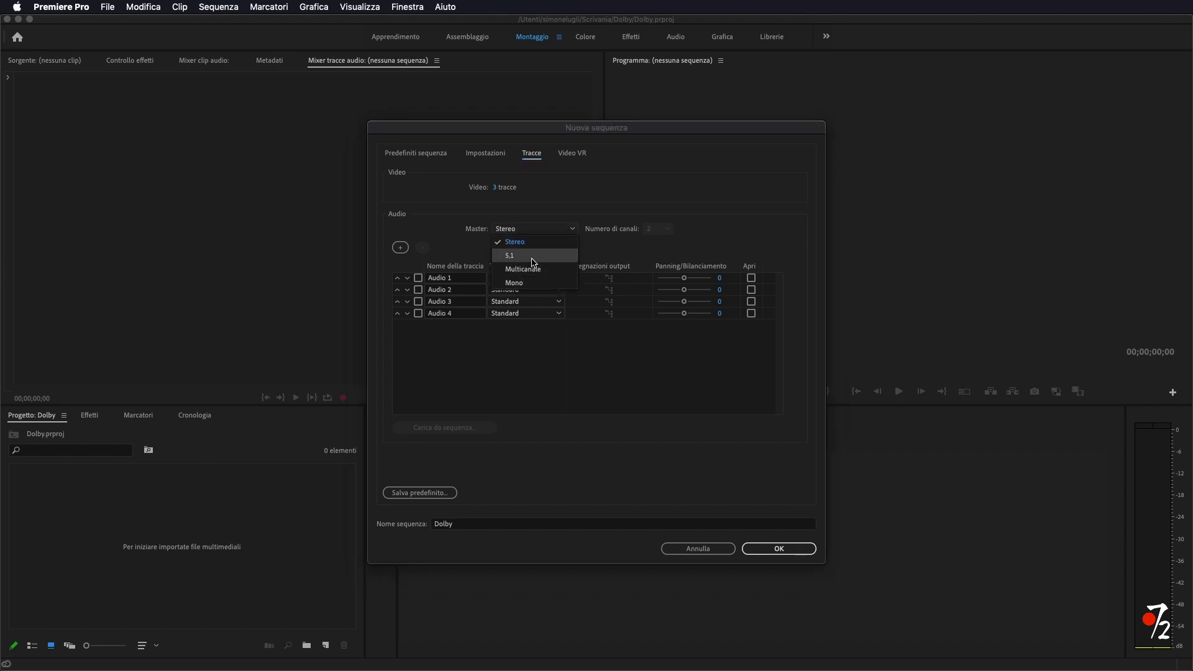
{"action": "left_click", "coordinate": [533, 256]}
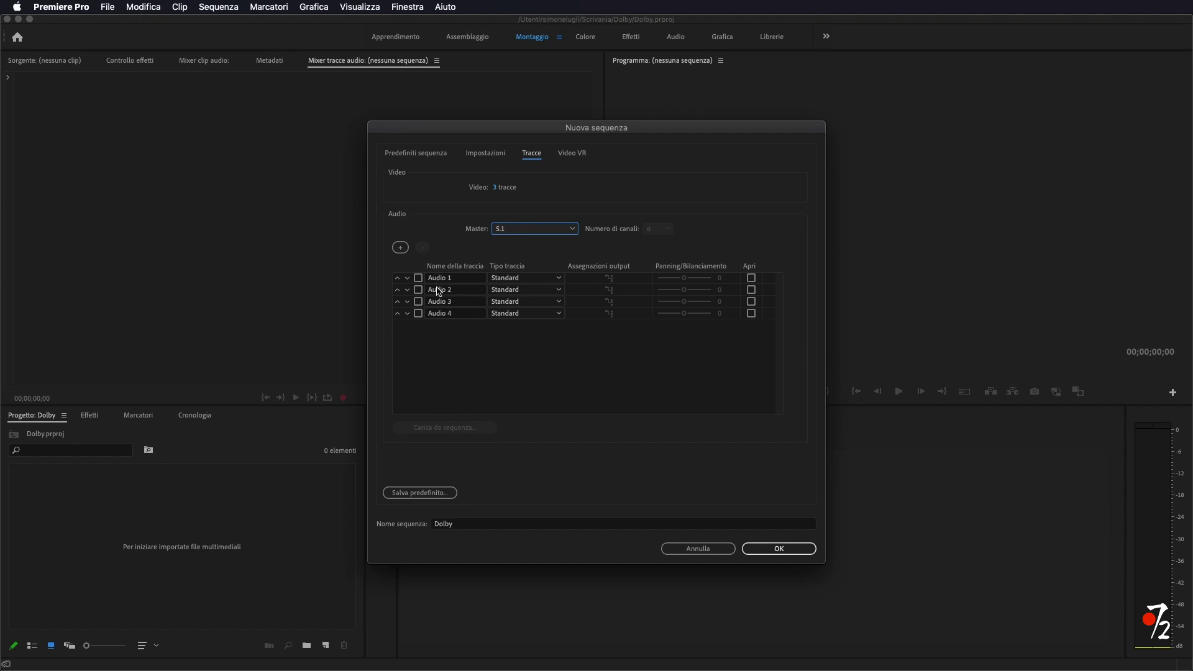
{"action": "left_click", "coordinate": [418, 313]}
{"action": "left_click", "coordinate": [419, 302]}
{"action": "left_click", "coordinate": [418, 290]}
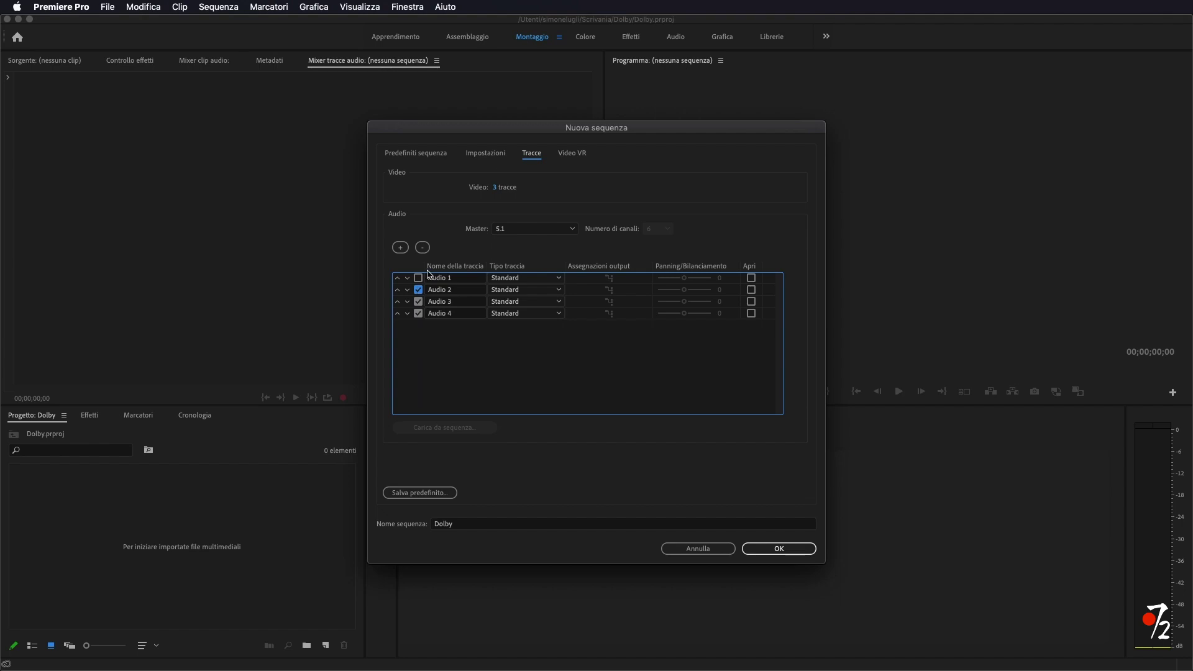
{"action": "left_click", "coordinate": [422, 247]}
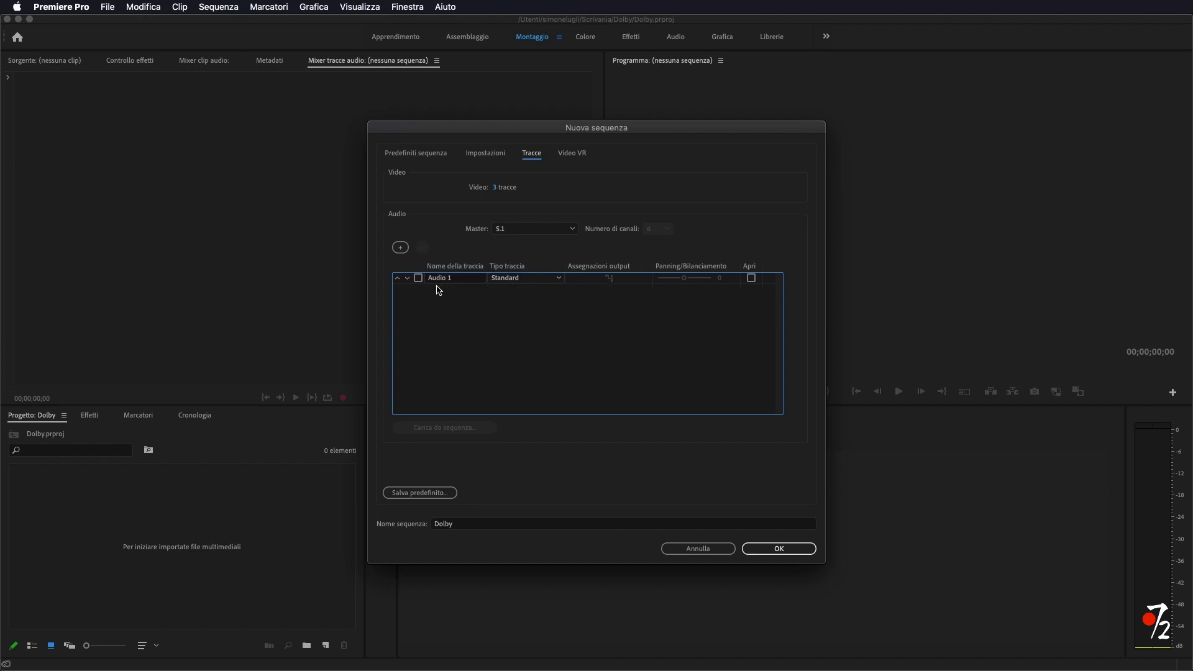
{"action": "left_click", "coordinate": [557, 280]}
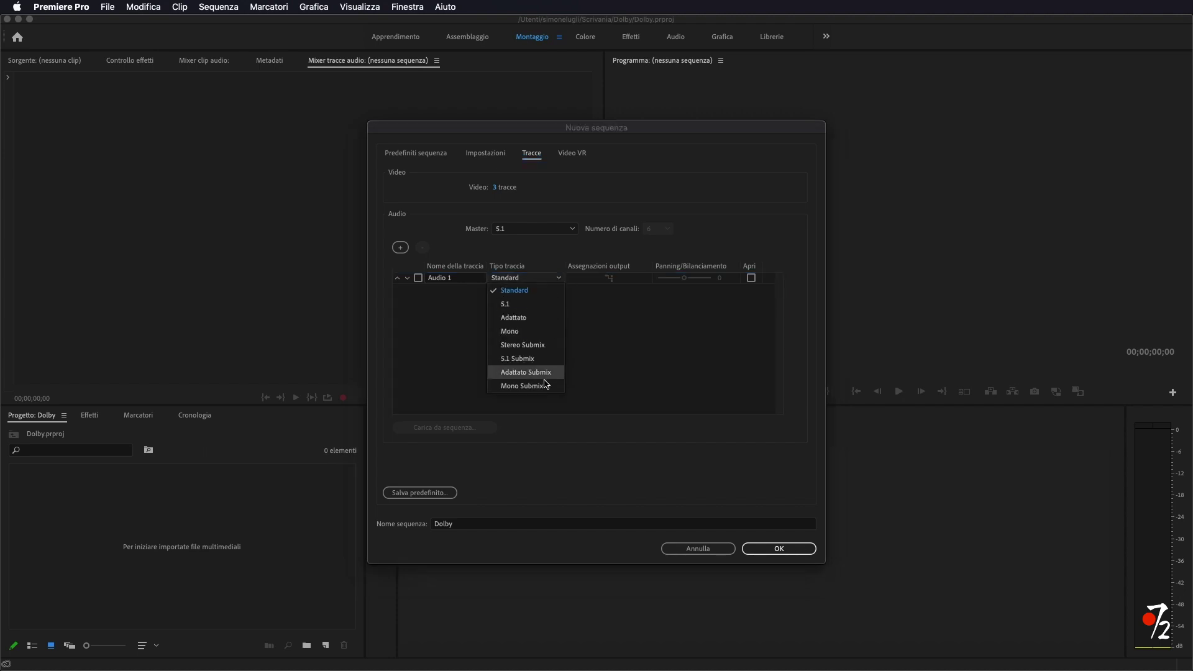
{"action": "left_click", "coordinate": [519, 306]}
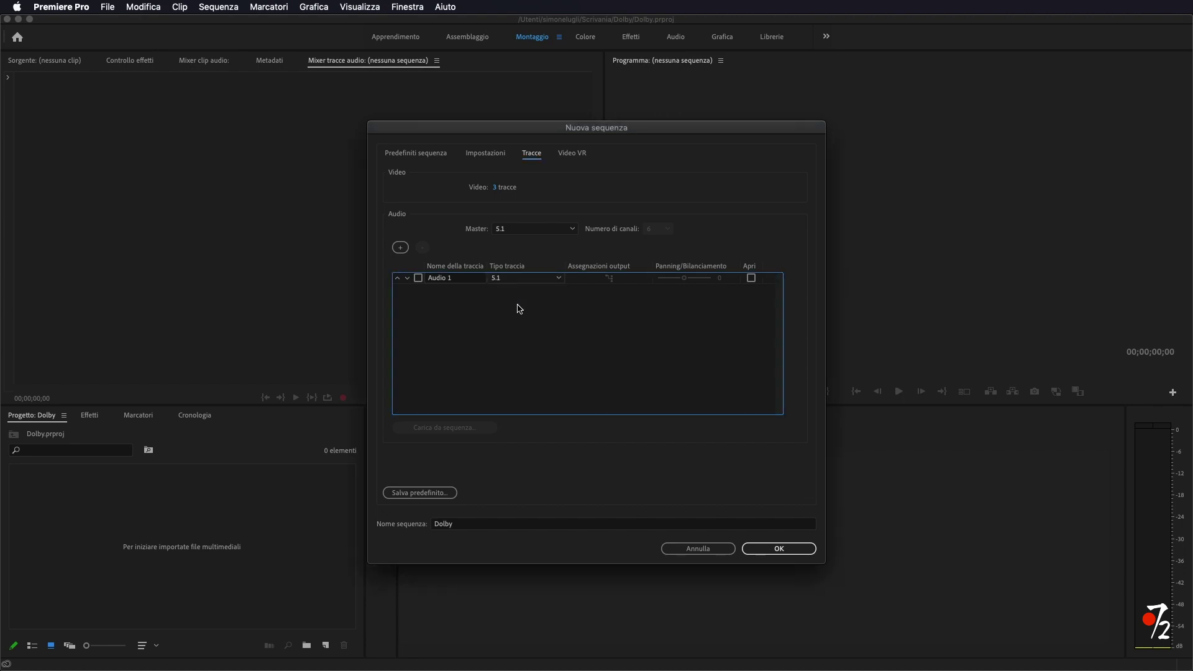
{"action": "left_click", "coordinate": [781, 548]}
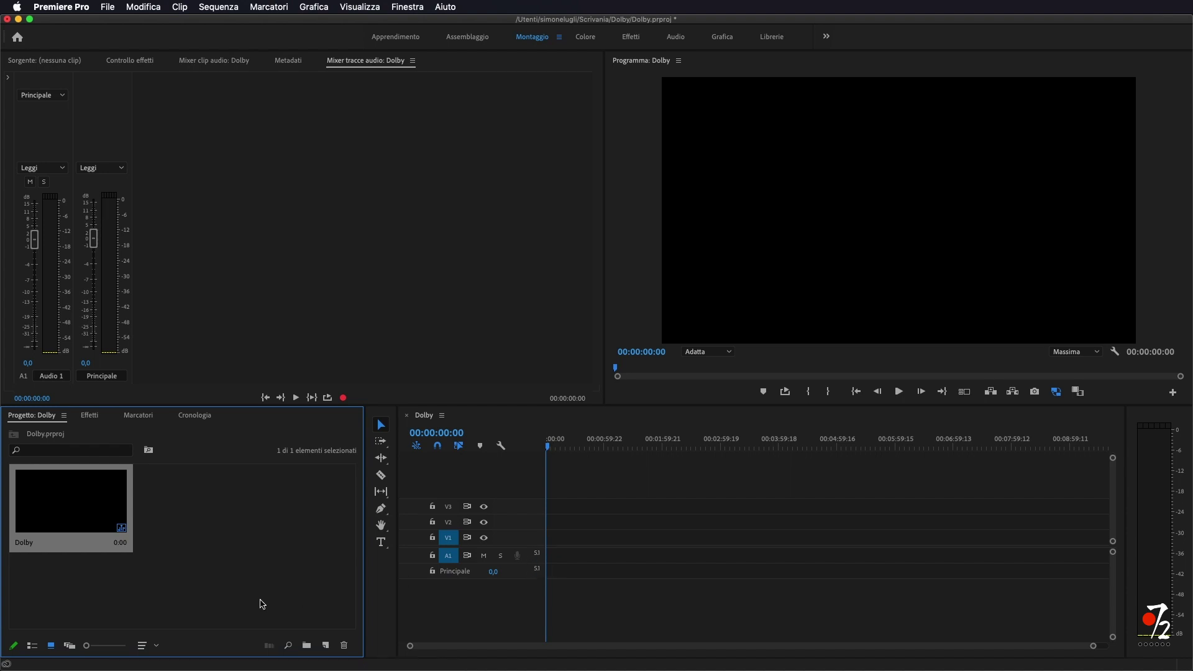
Import Intro.mp4 and drop its audio at the start of the Dolby timeline on A2
{"action": "mouse_move", "coordinate": [0, 547]}
{"action": "left_mouse_down"}
{"action": "mouse_move", "coordinate": [238, 547]}
{"action": "mouse_move", "coordinate": [199, 510]}
{"action": "left_mouse_up"}
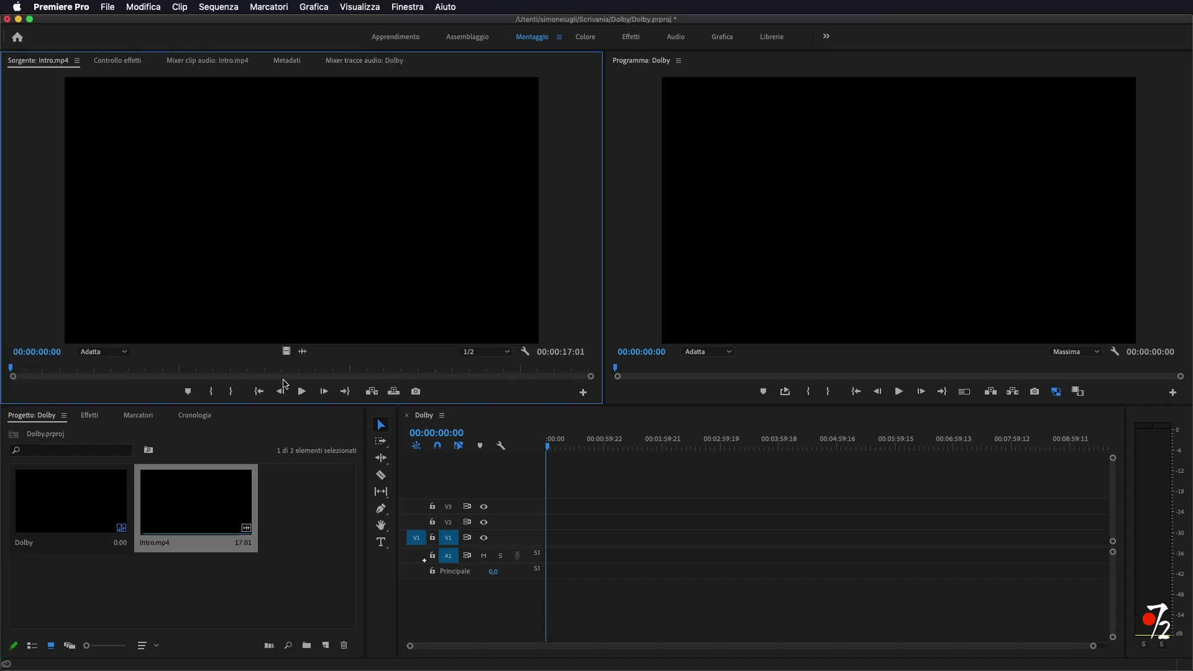
{"action": "left_click_drag", "start_coordinate": [304, 353], "coordinate": [546, 552]}
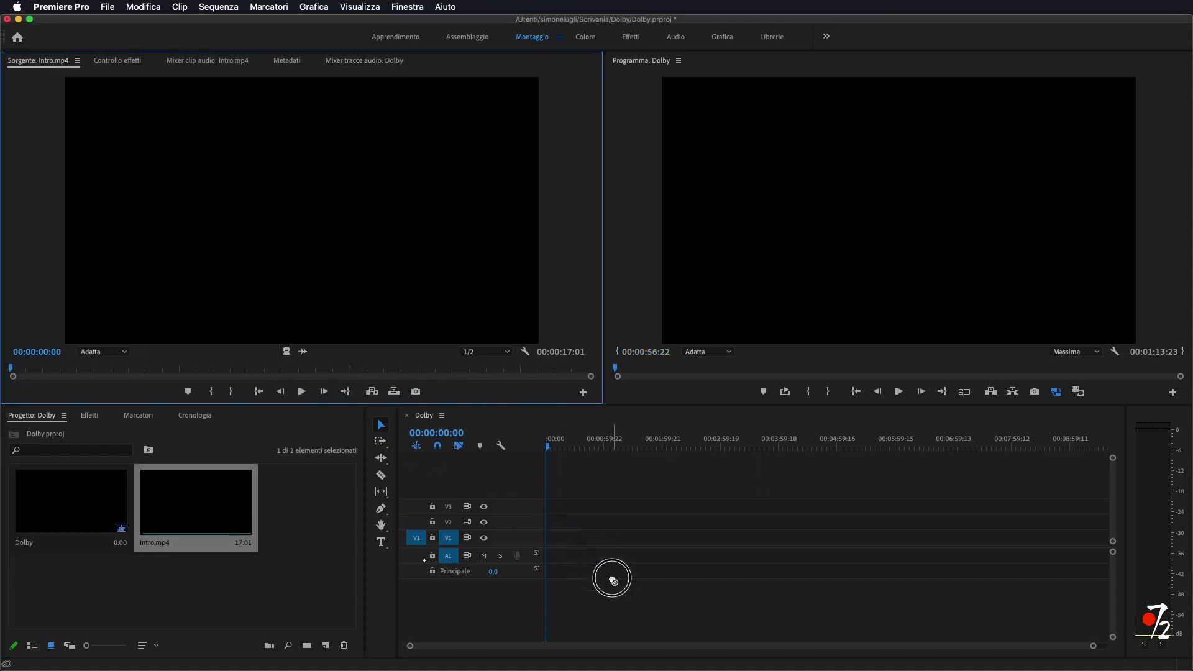
{"action": "left_click_drag", "start_coordinate": [547, 552], "coordinate": [548, 554]}
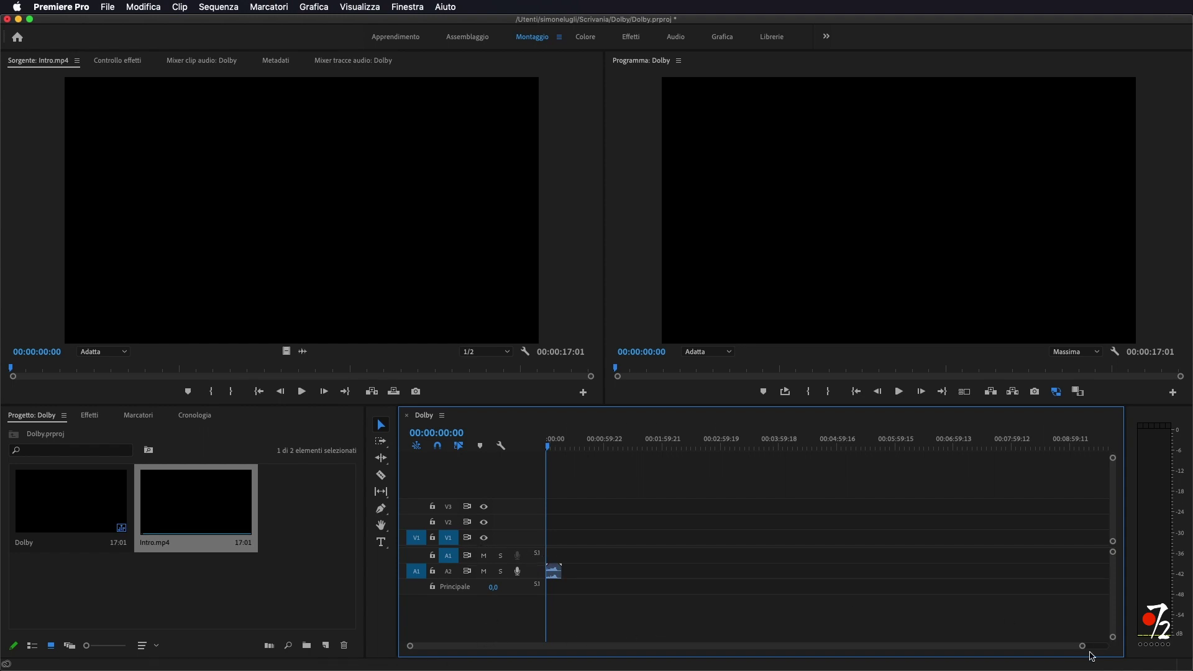
{"action": "left_click_drag", "start_coordinate": [1082, 651], "coordinate": [798, 664]}
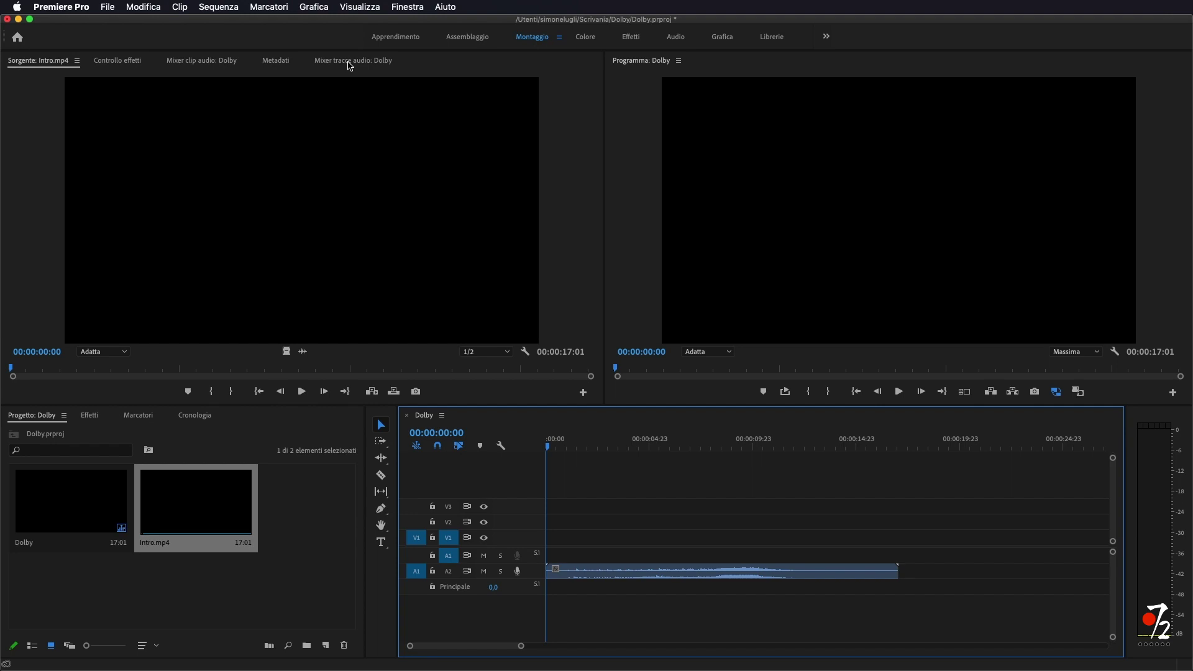
Switch from the clip audio mixer to the 'Mixer tracce audio: Dolby' panel
{"action": "left_click", "coordinate": [197, 64]}
{"action": "left_click", "coordinate": [595, 582]}
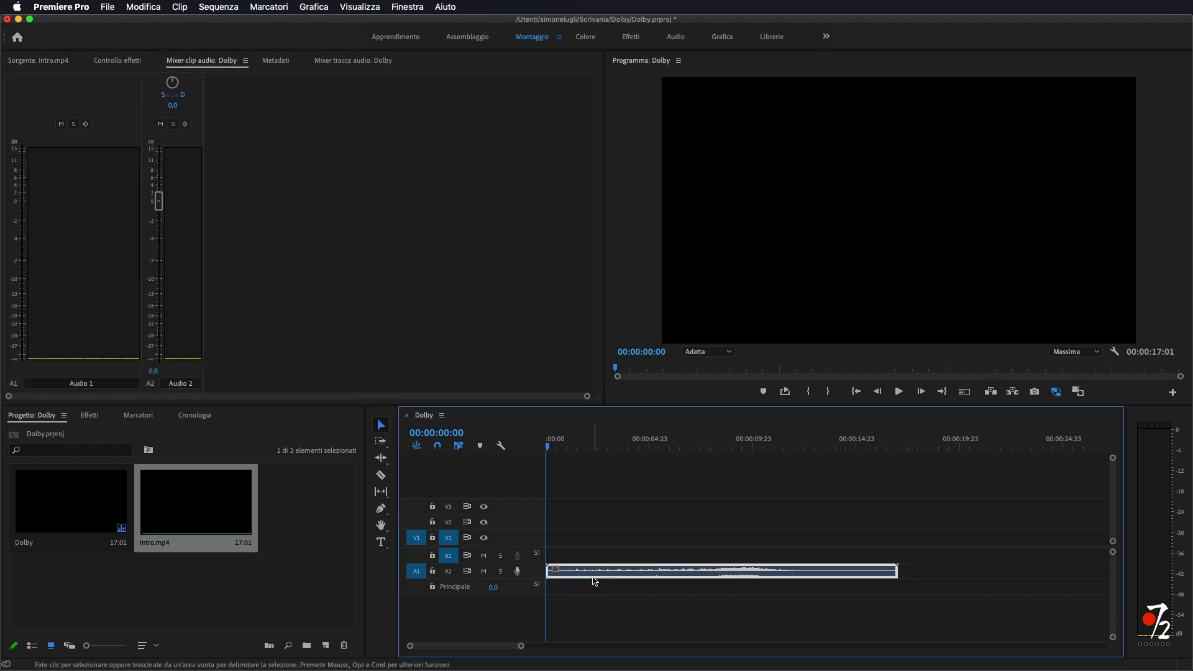
{"action": "left_click", "coordinate": [340, 64]}
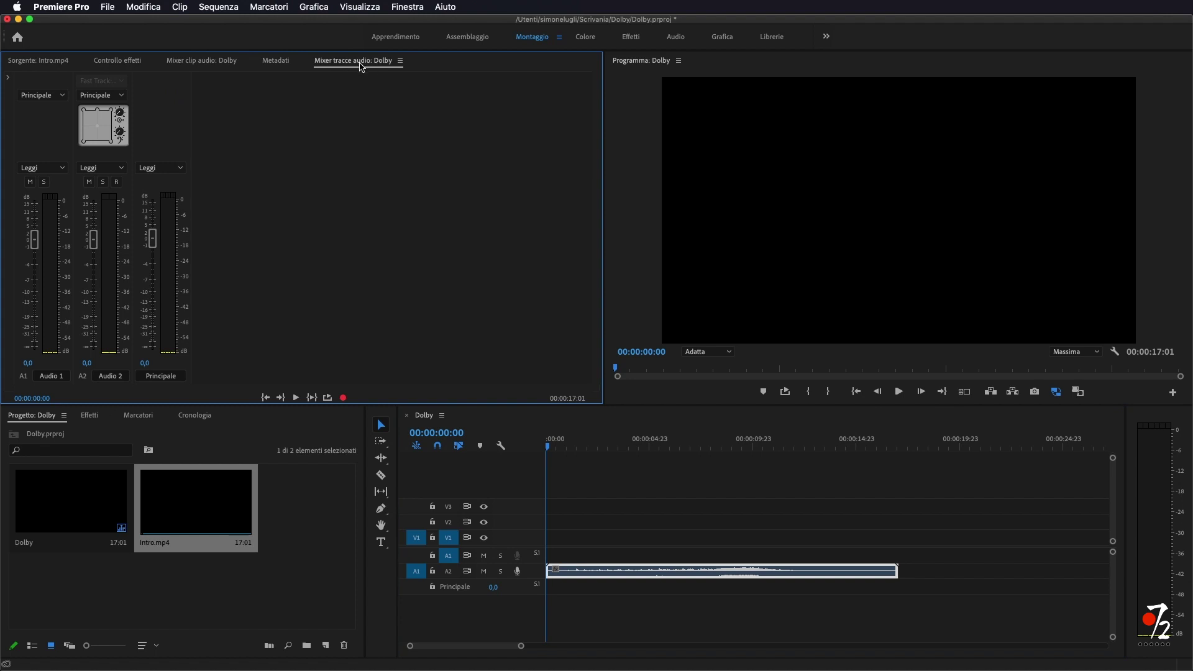
{"action": "left_click", "coordinate": [402, 5]}
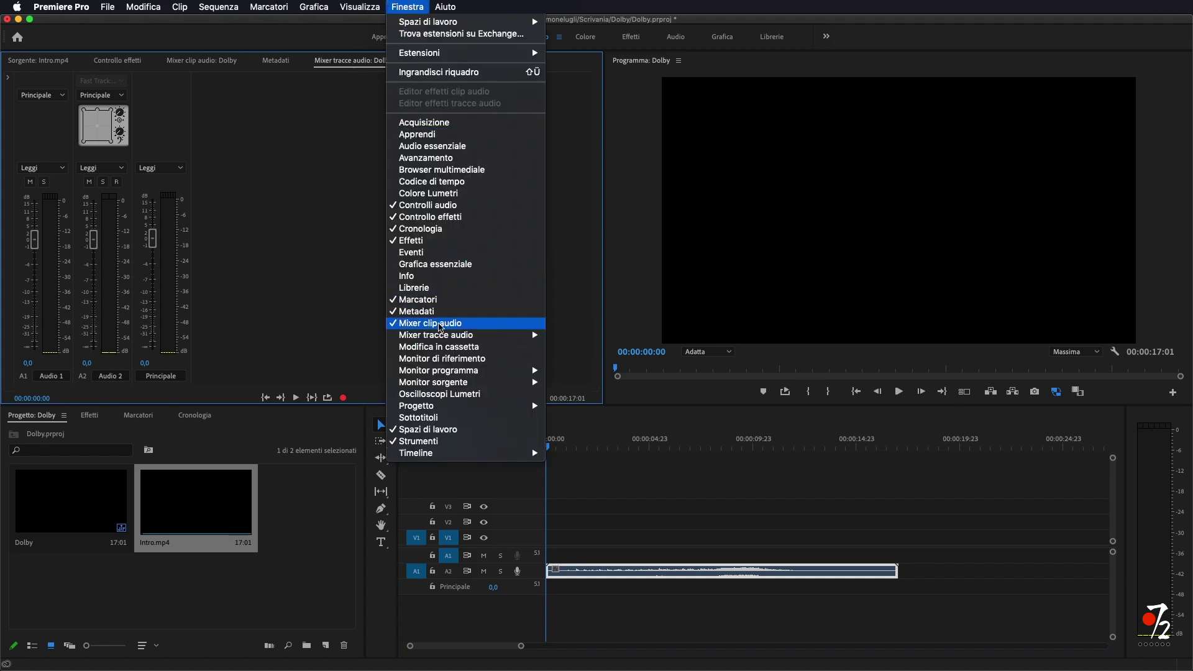
{"action": "mouse_move", "coordinate": [428, 339]}
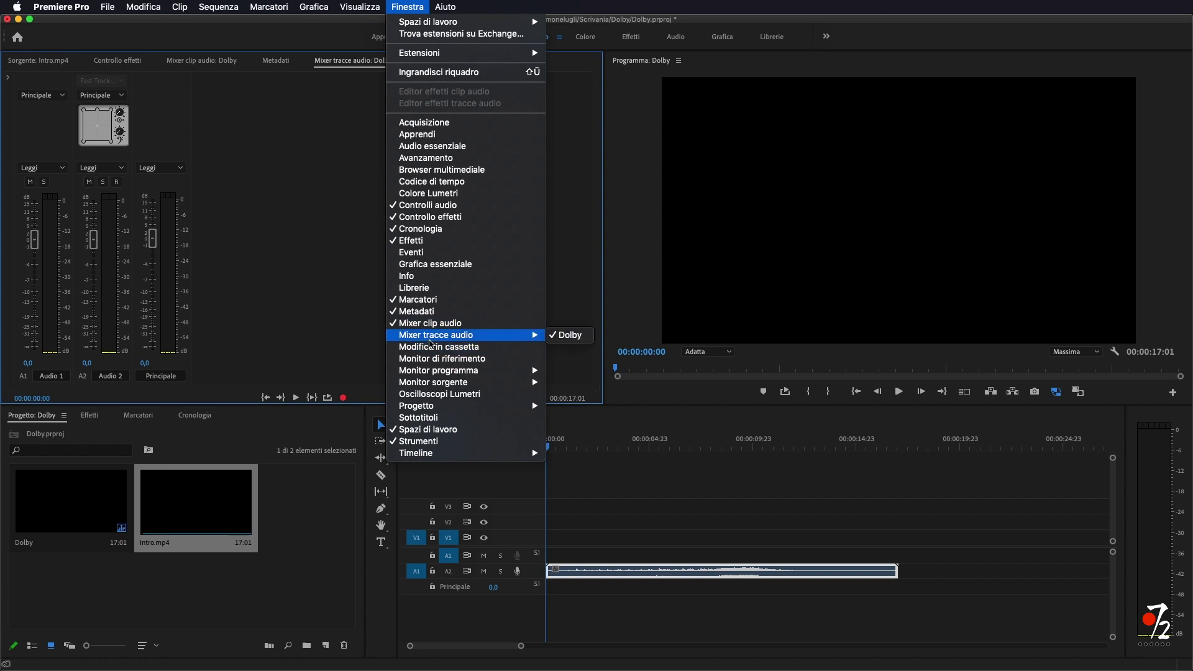
{"action": "left_click", "coordinate": [298, 217]}
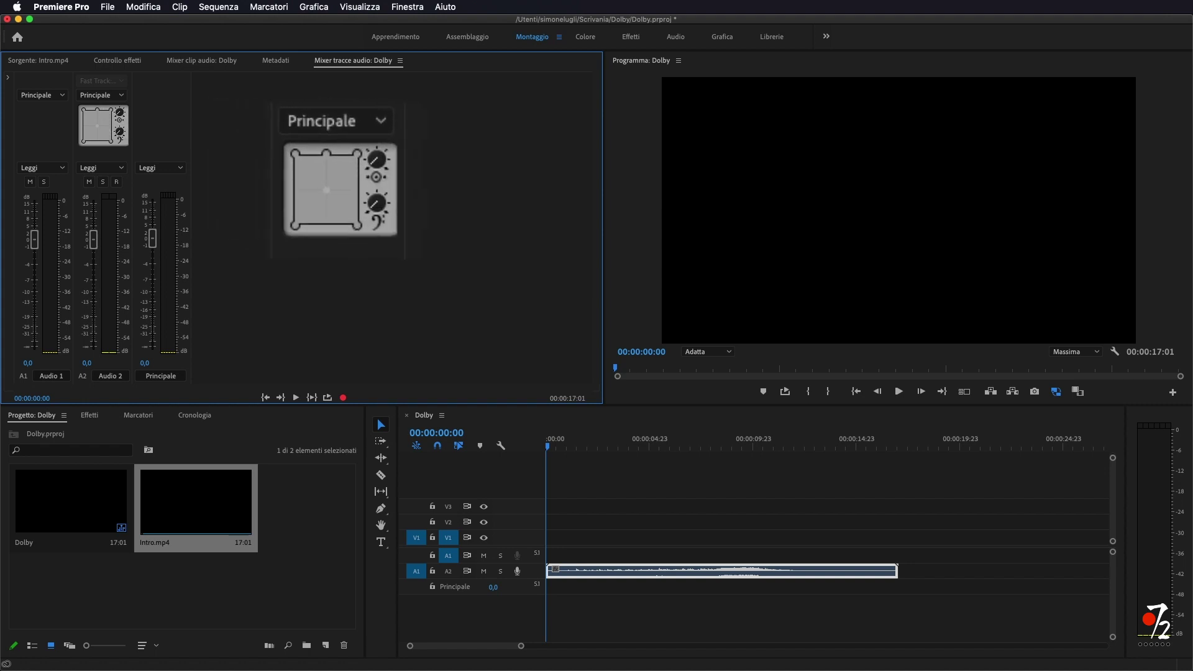
Play and stop the Intro audio, return the playhead, and heighten track A2
{"action": "left_click", "coordinate": [566, 419]}
{"action": "key", "text": "space"}
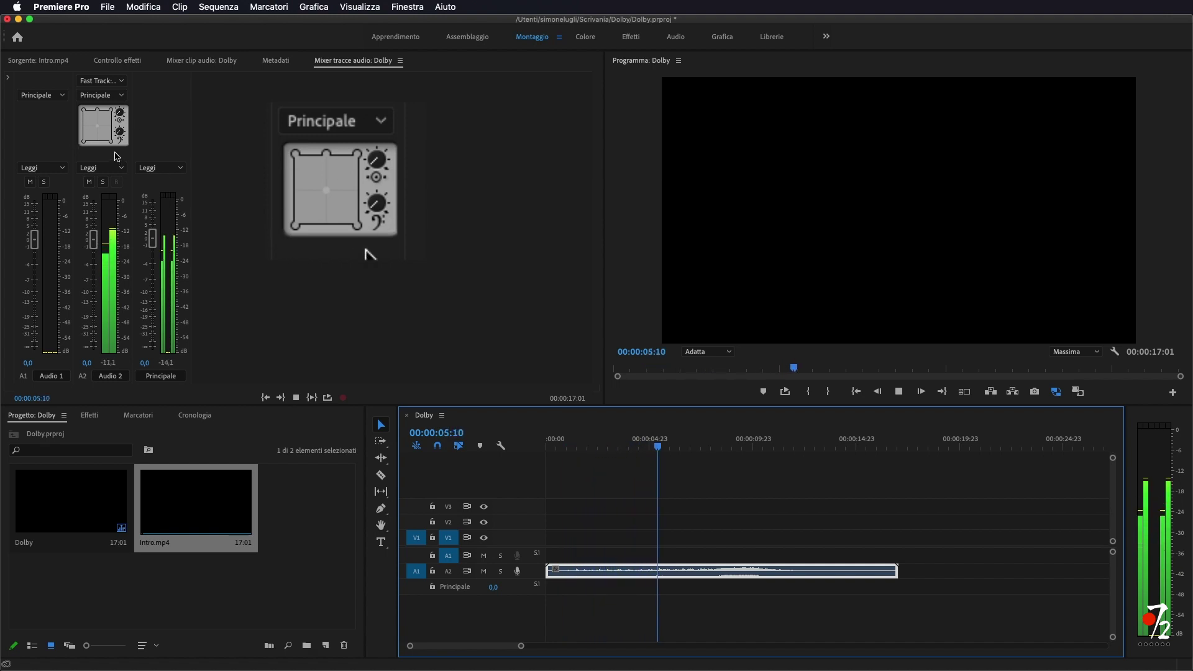
{"action": "key", "text": "space"}
{"action": "left_click_drag", "start_coordinate": [669, 446], "coordinate": [531, 452]}
{"action": "left_click_drag", "start_coordinate": [527, 578], "coordinate": [531, 616]}
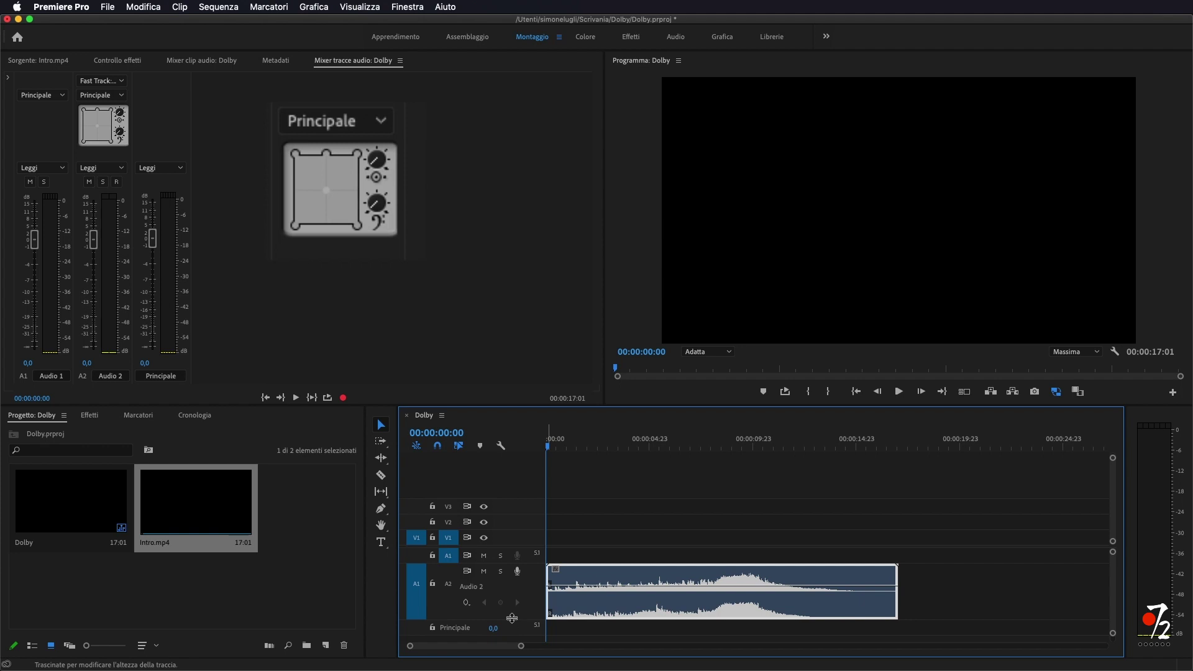
Reset track A2 to a medium height and list its keyframe display options
{"action": "left_click_drag", "start_coordinate": [512, 618], "coordinate": [515, 576]}
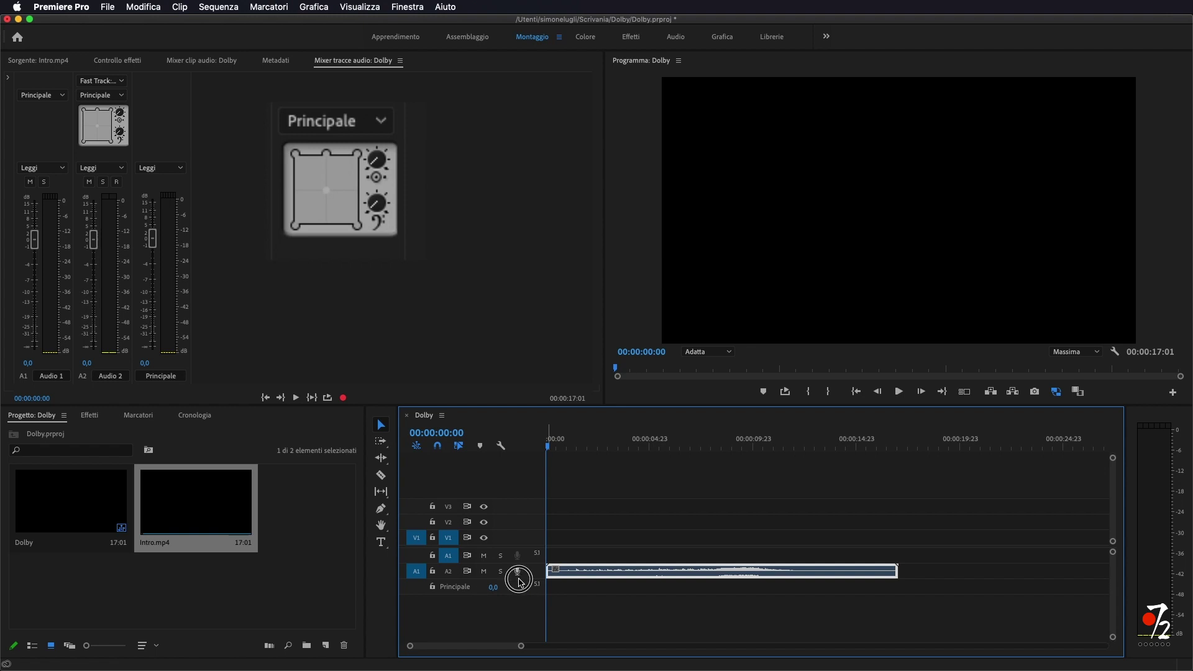
{"action": "left_click_drag", "start_coordinate": [526, 579], "coordinate": [539, 619]}
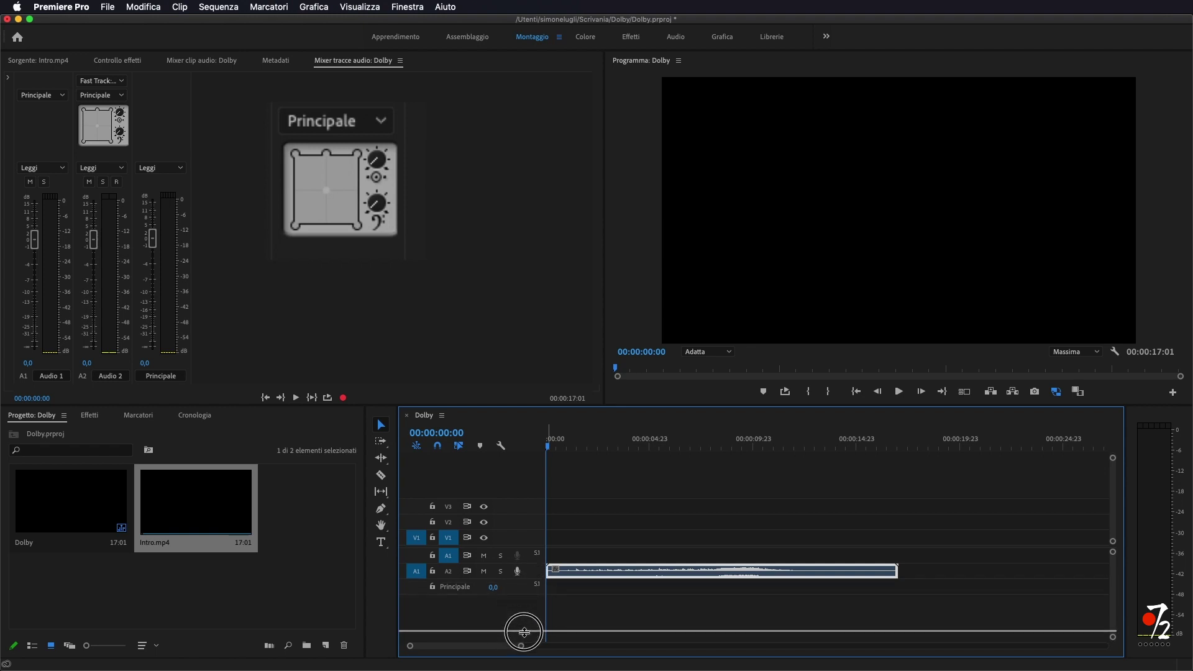
{"action": "double_click", "coordinate": [540, 576]}
{"action": "double_click", "coordinate": [541, 576]}
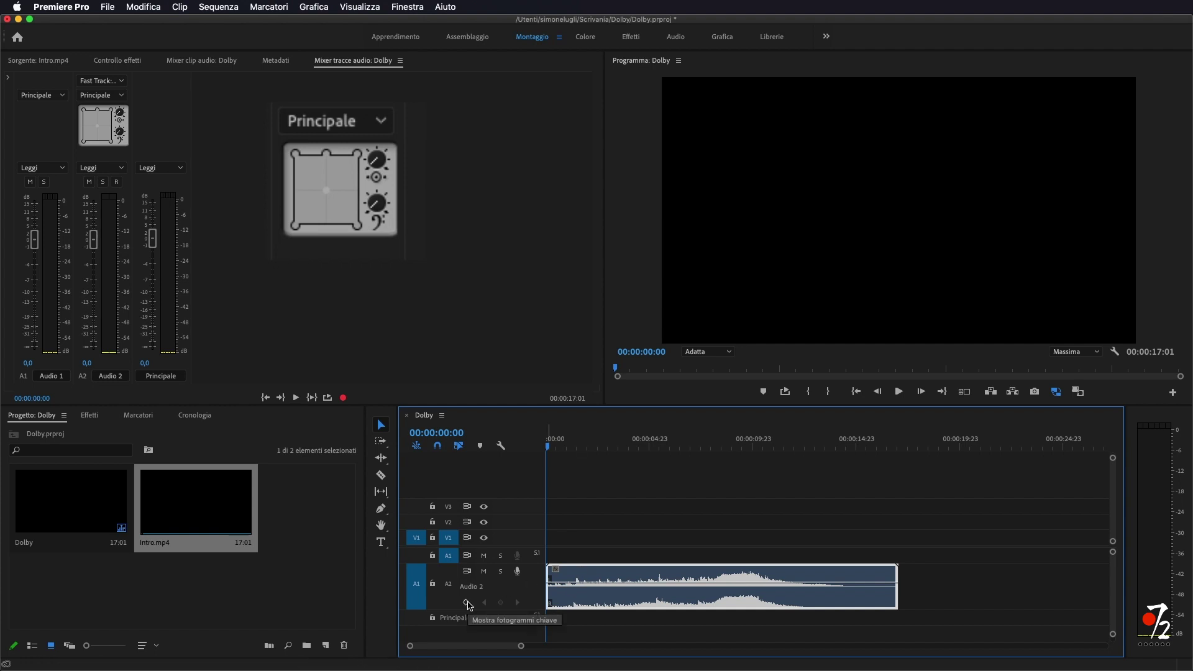
{"action": "left_click", "coordinate": [468, 602]}
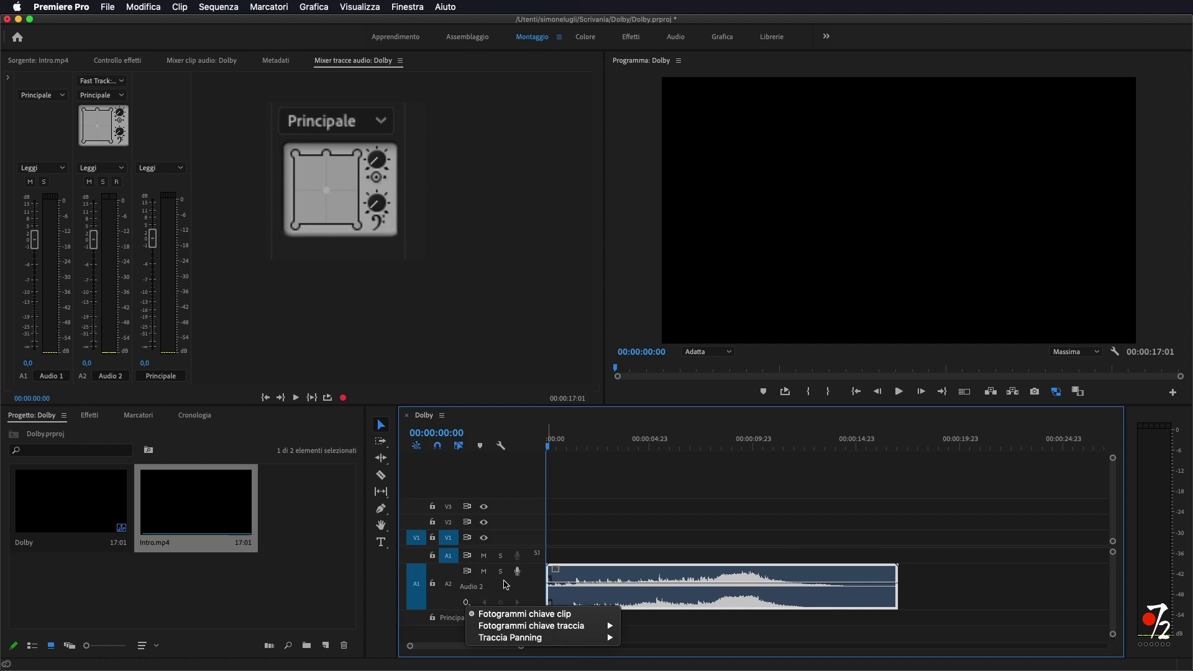
Choose Traccia Panning > Sinistra/destra as Audio 2's displayed keyframe line
{"action": "mouse_move", "coordinate": [539, 629]}
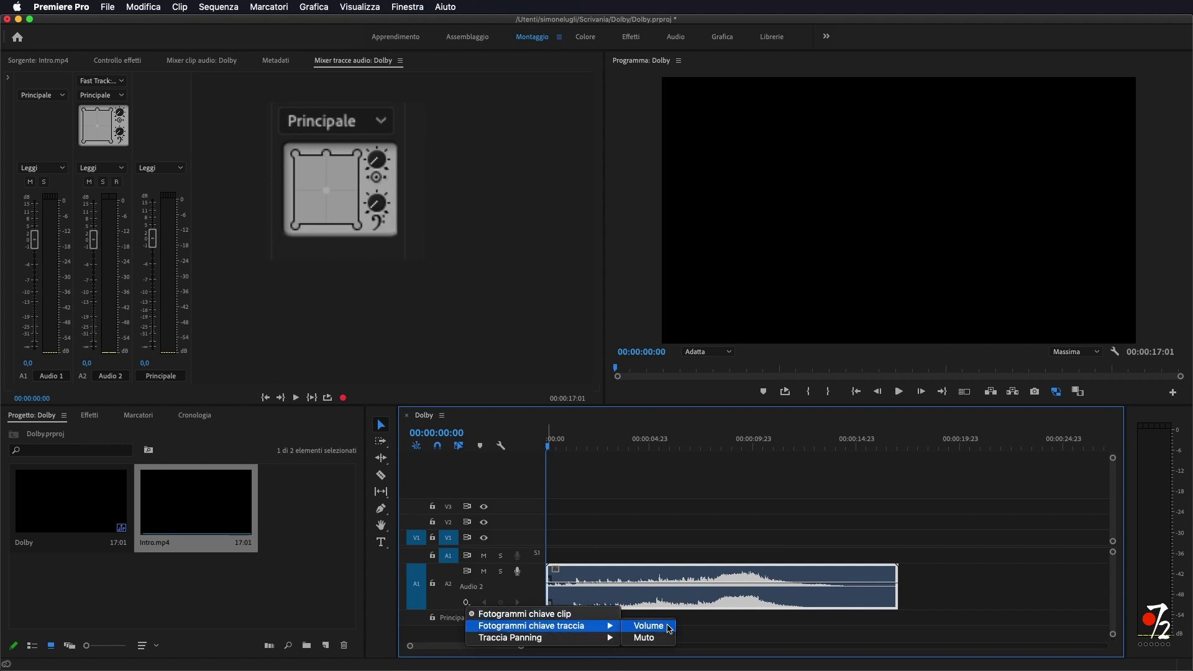
{"action": "mouse_move", "coordinate": [494, 638]}
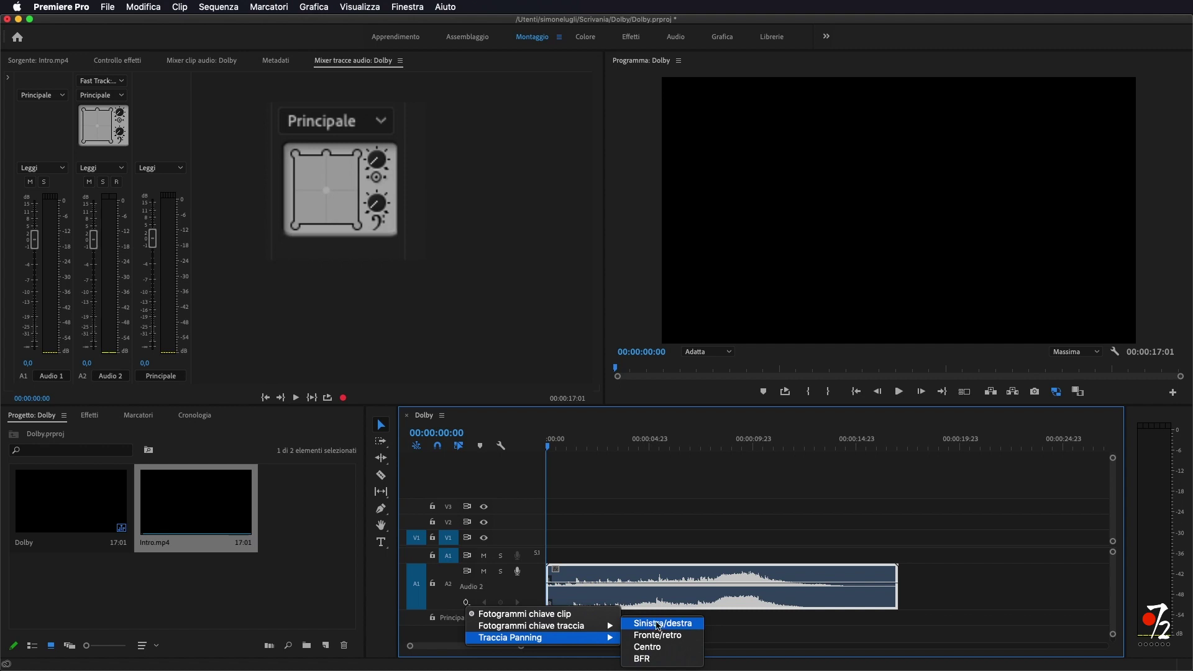
{"action": "left_click", "coordinate": [659, 624]}
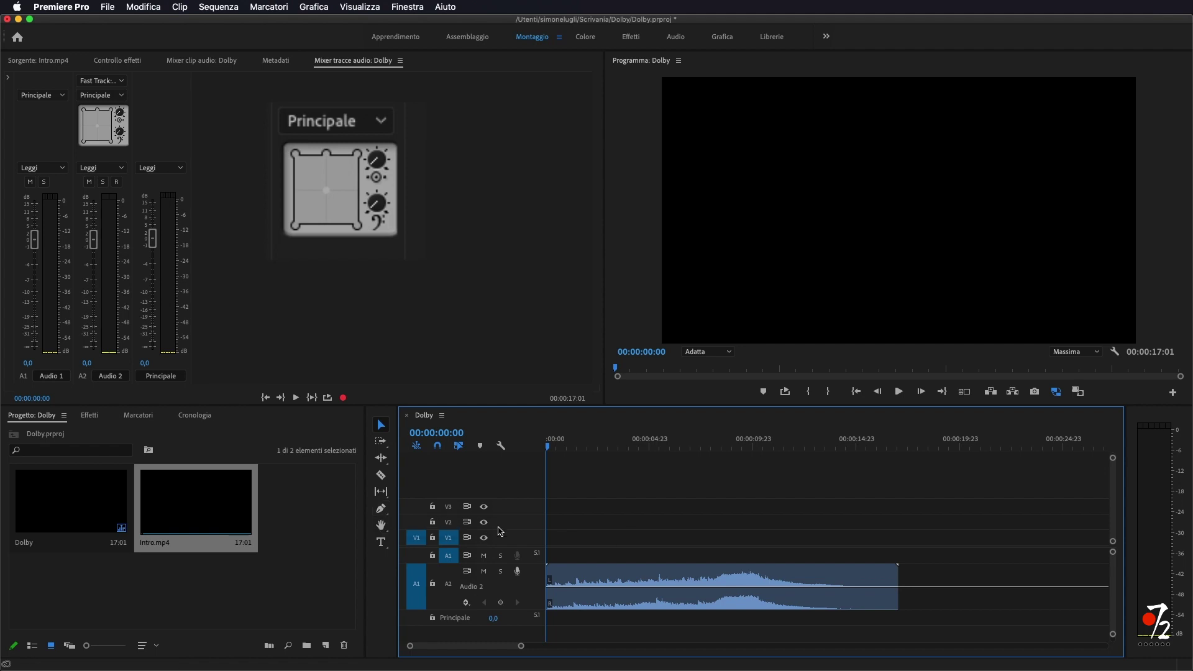
With the Pen tool, add keyframes panning Audio 2 fully left around 2 seconds
{"action": "key", "text": "p"}
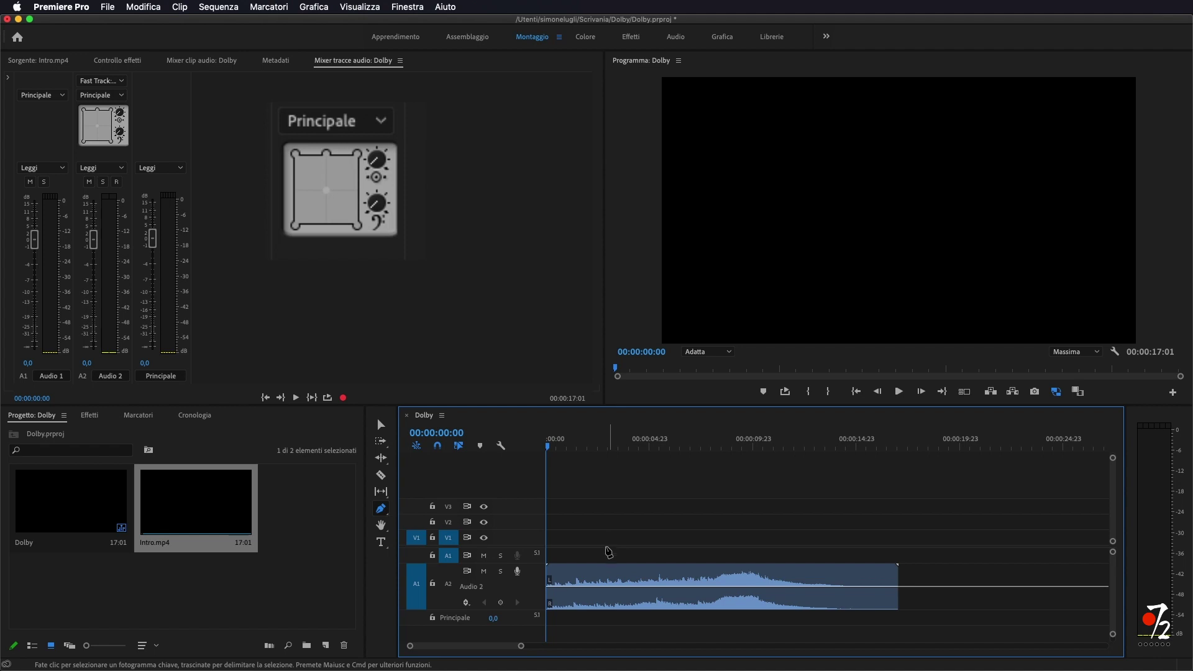
{"action": "left_click", "coordinate": [565, 587]}
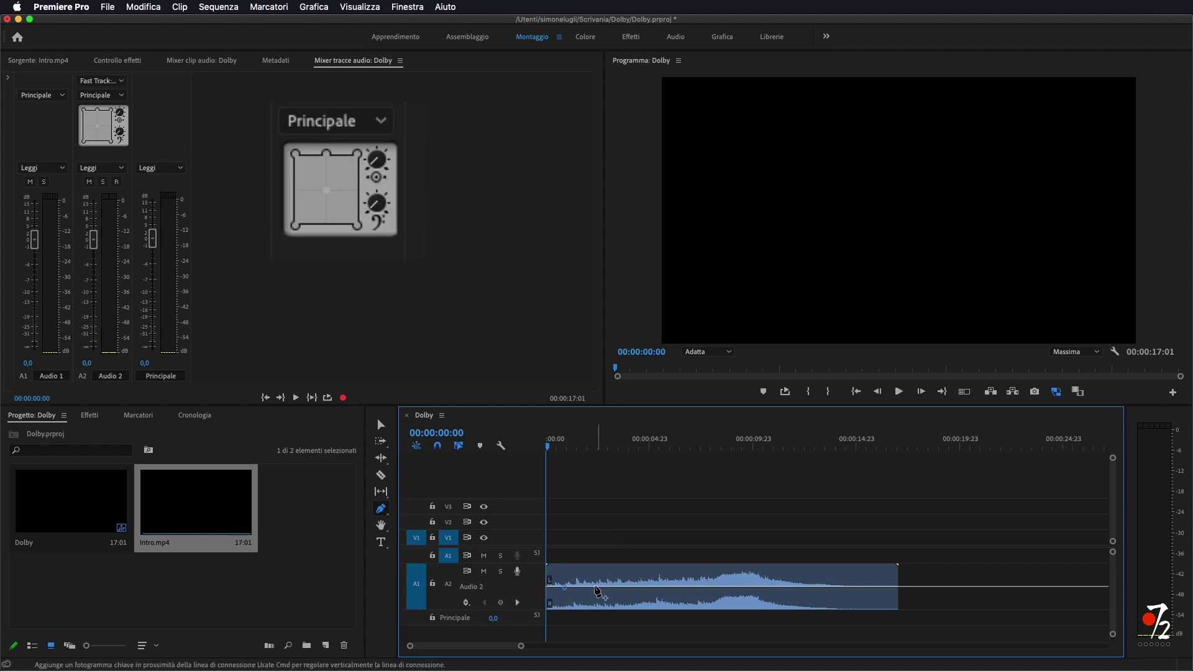
{"action": "left_click_drag", "start_coordinate": [548, 445], "coordinate": [561, 446]}
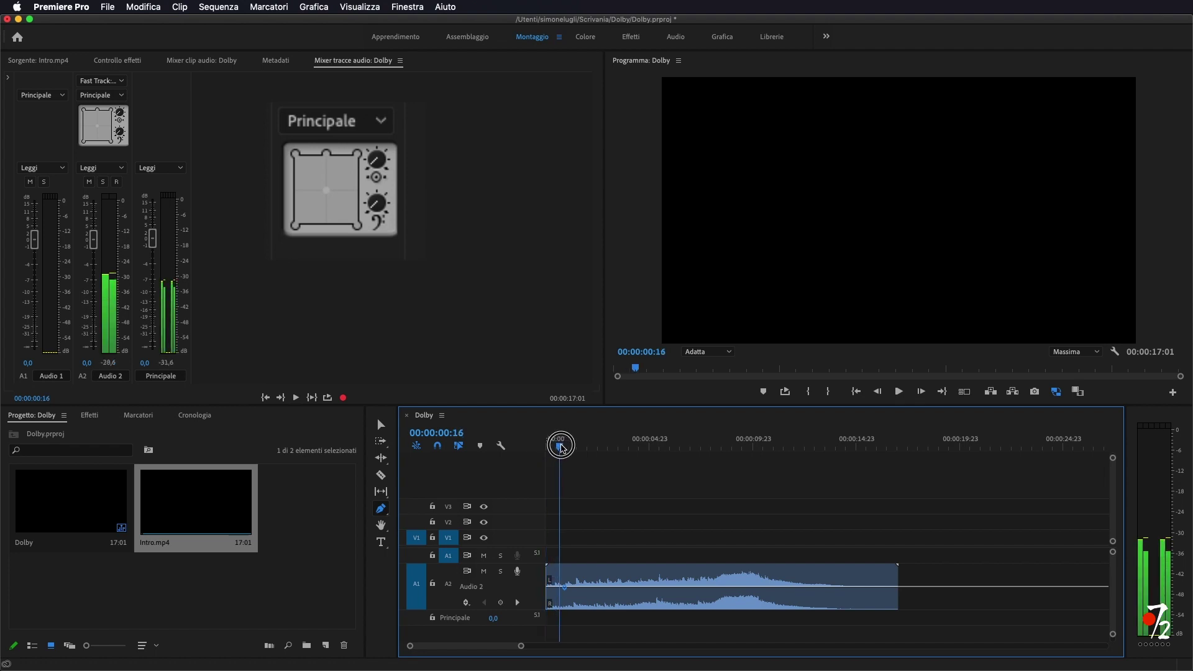
{"action": "left_click_drag", "start_coordinate": [562, 446], "coordinate": [547, 449]}
{"action": "left_click_drag", "start_coordinate": [599, 587], "coordinate": [598, 570]}
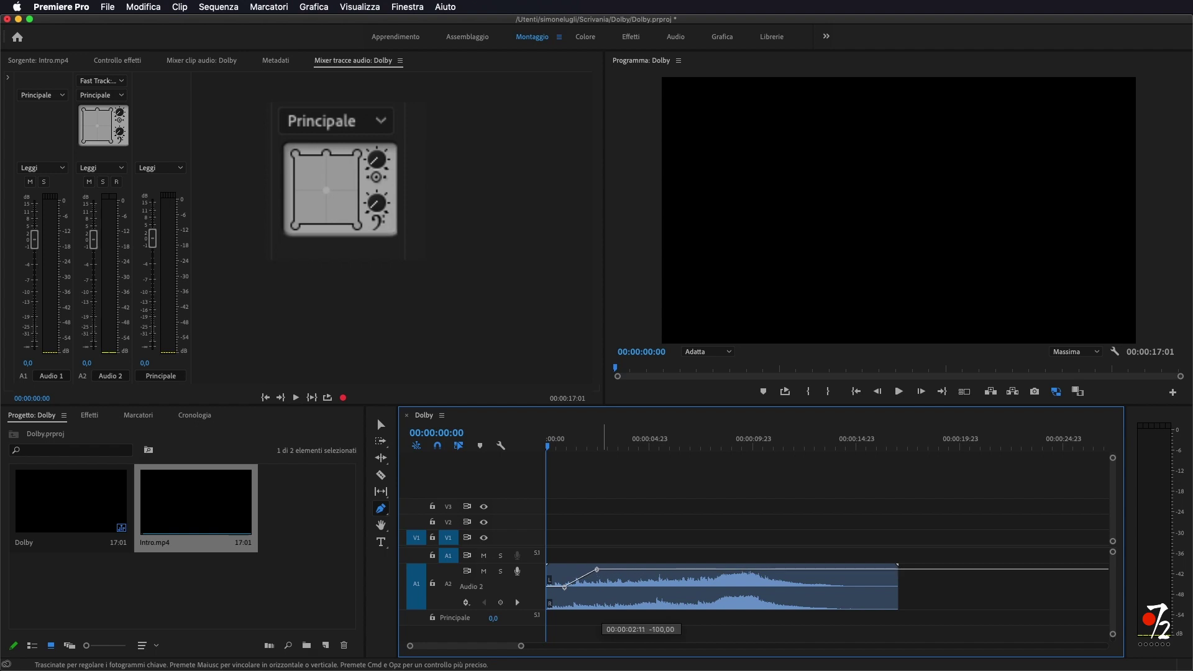
{"action": "left_click_drag", "start_coordinate": [597, 570], "coordinate": [597, 569]}
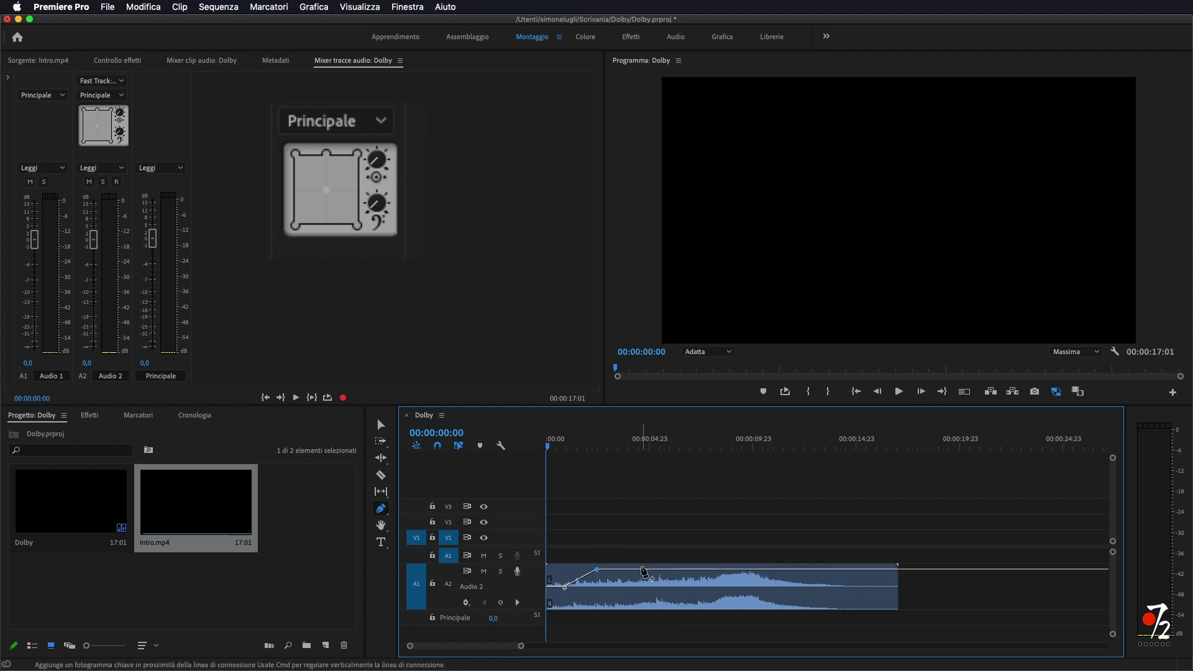
{"action": "left_click", "coordinate": [622, 569]}
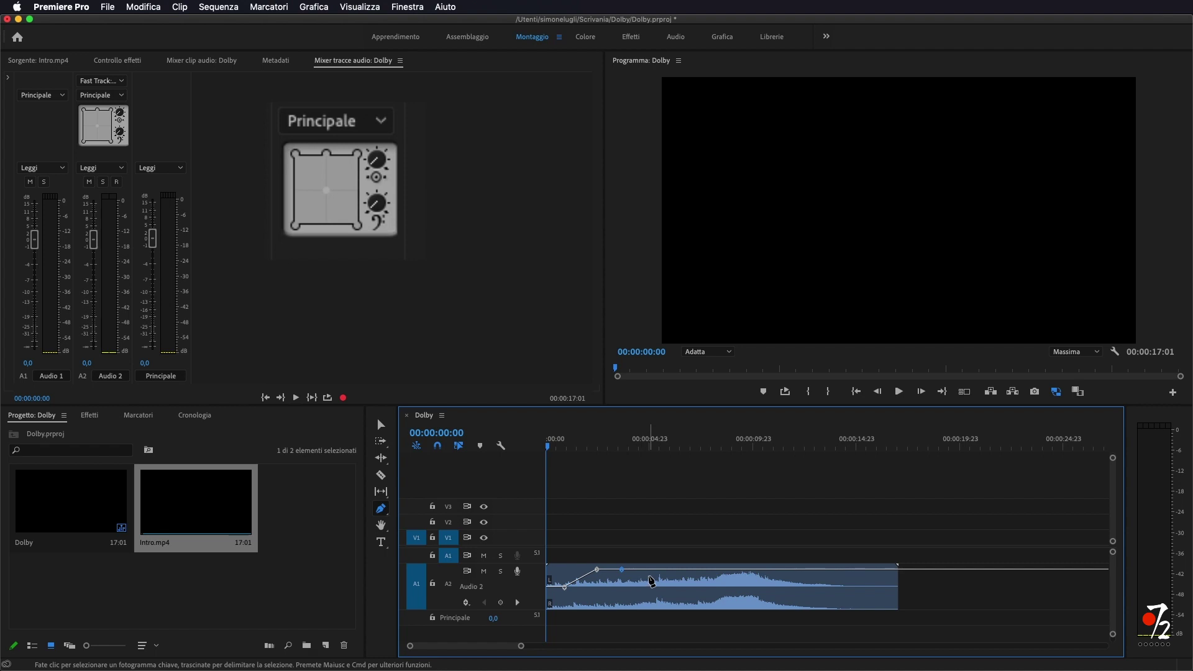
Add keyframes swinging the pan fully right to +100 around 5–8 seconds
{"action": "left_click_drag", "start_coordinate": [660, 573], "coordinate": [660, 604]}
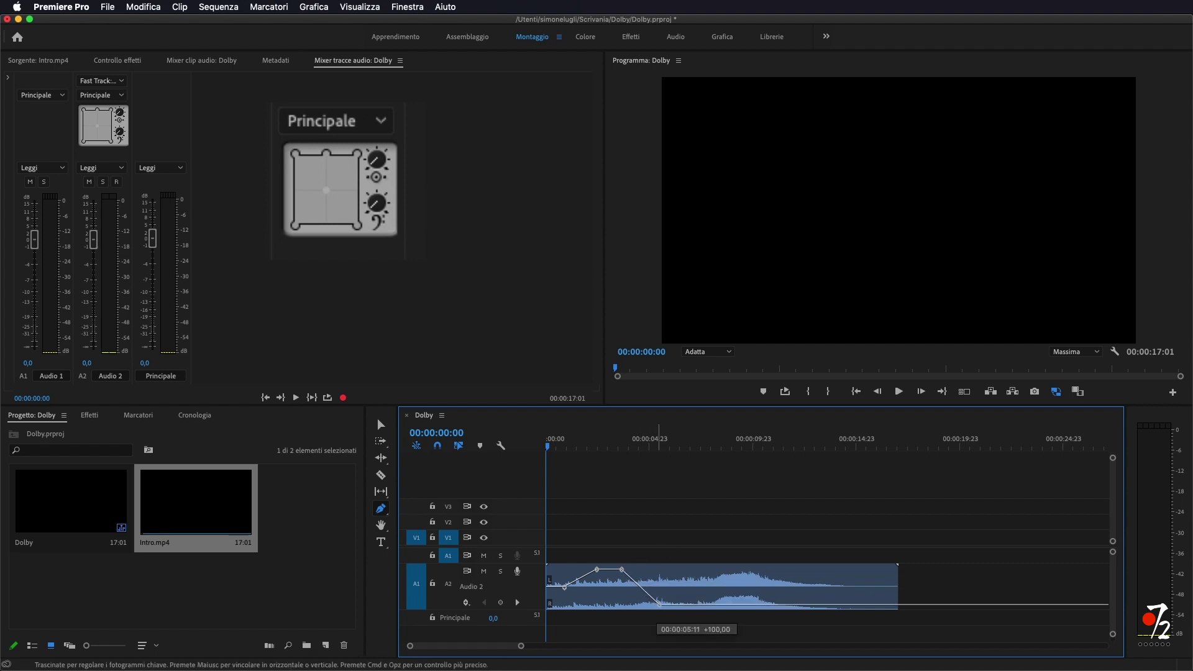
{"action": "left_click", "coordinate": [700, 606]}
{"action": "left_click", "coordinate": [699, 605]}
{"action": "left_click_drag", "start_coordinate": [687, 604], "coordinate": [728, 587]}
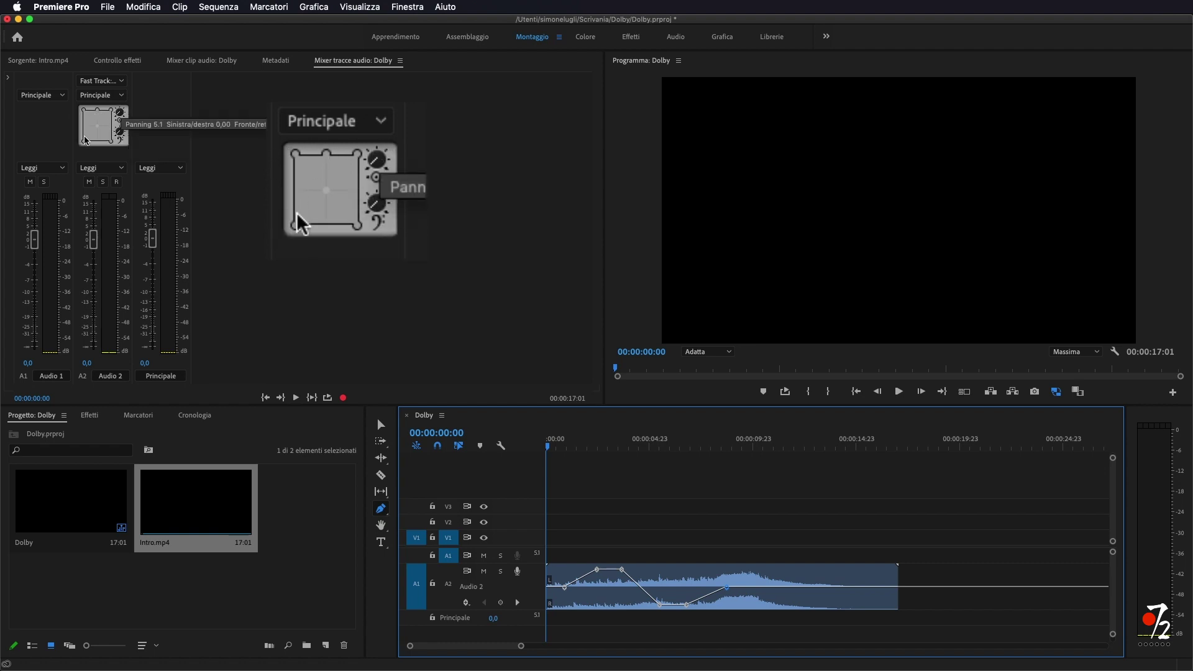
{"action": "key", "text": "space"}
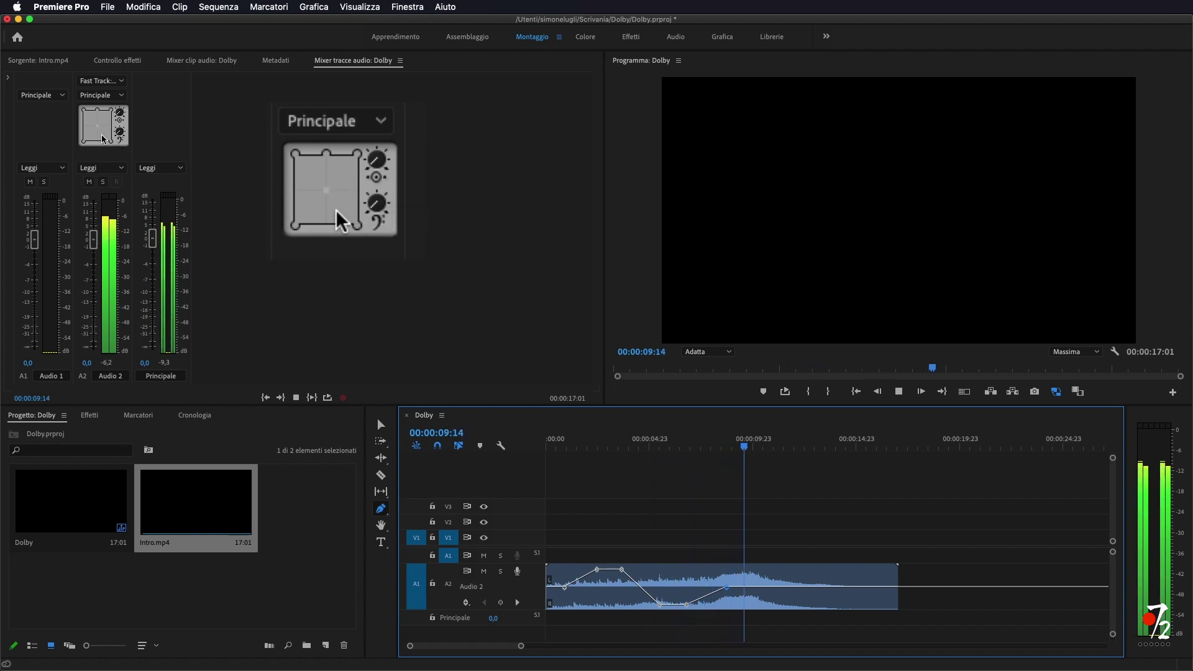
{"action": "key", "text": "space"}
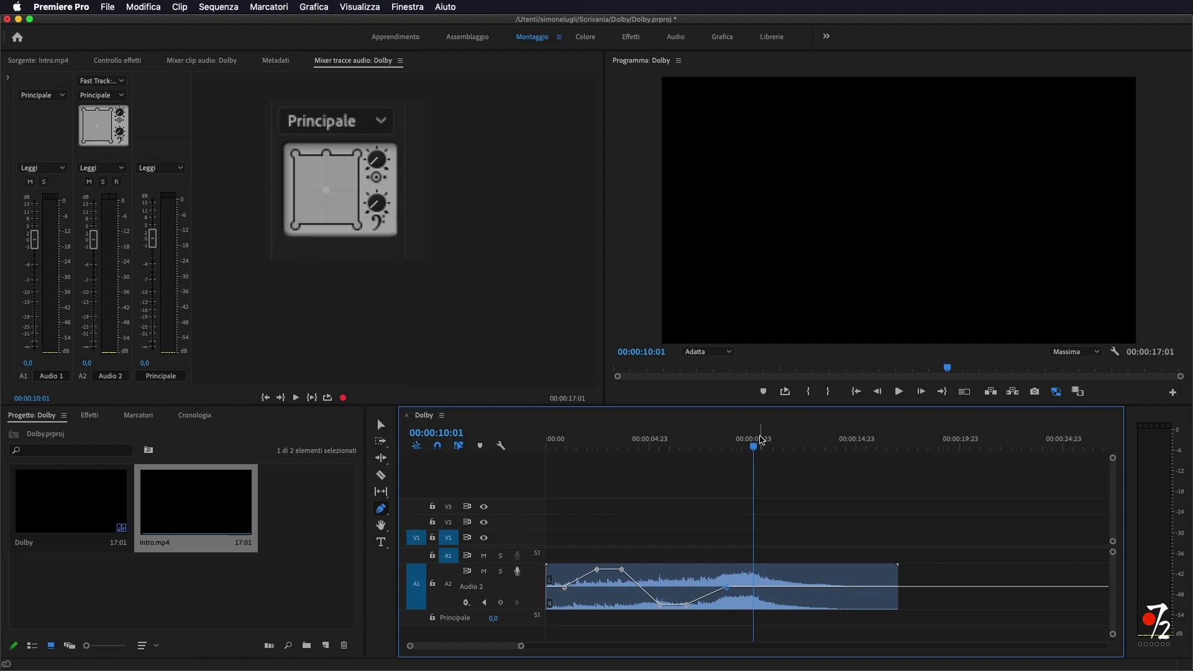
{"action": "key", "text": "Home"}
{"action": "key", "text": "space"}
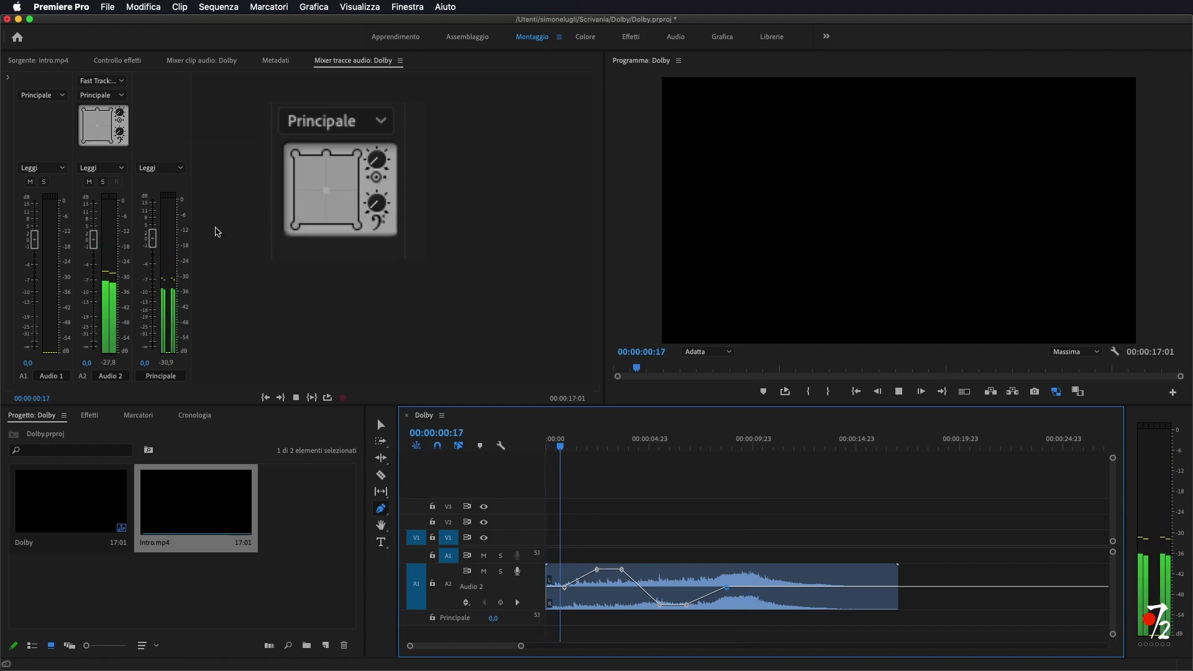
{"action": "left_click_drag", "start_coordinate": [103, 128], "coordinate": [78, 128]}
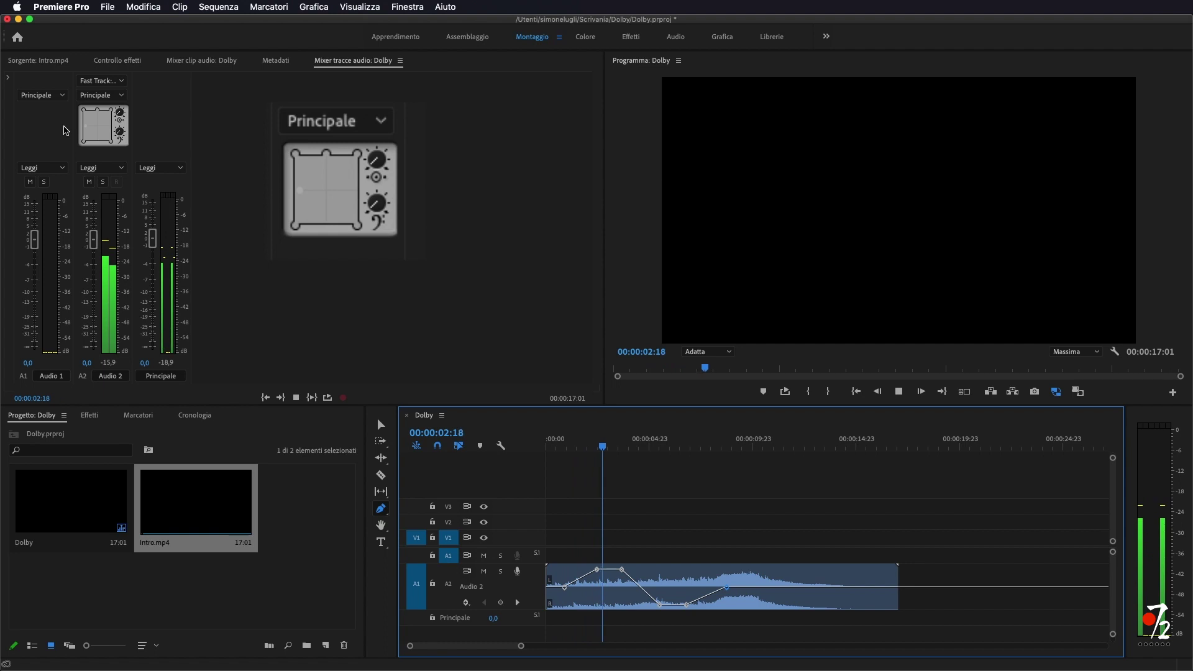
{"action": "left_click_drag", "start_coordinate": [81, 128], "coordinate": [113, 129]}
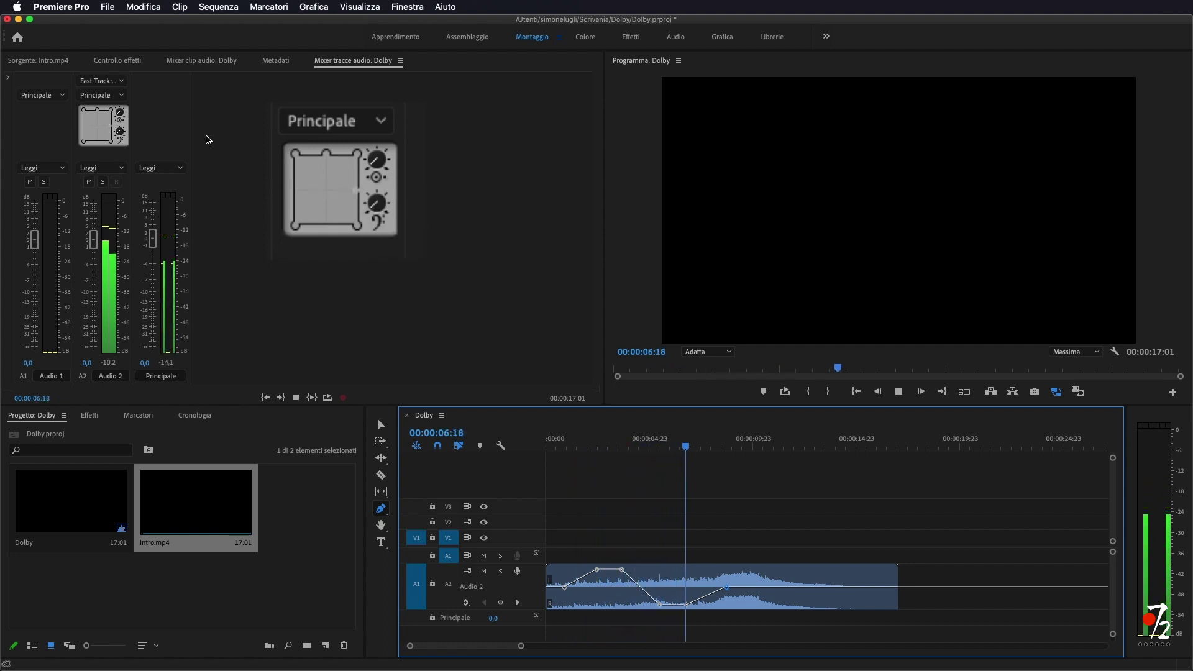
{"action": "left_click_drag", "start_coordinate": [113, 130], "coordinate": [101, 136]}
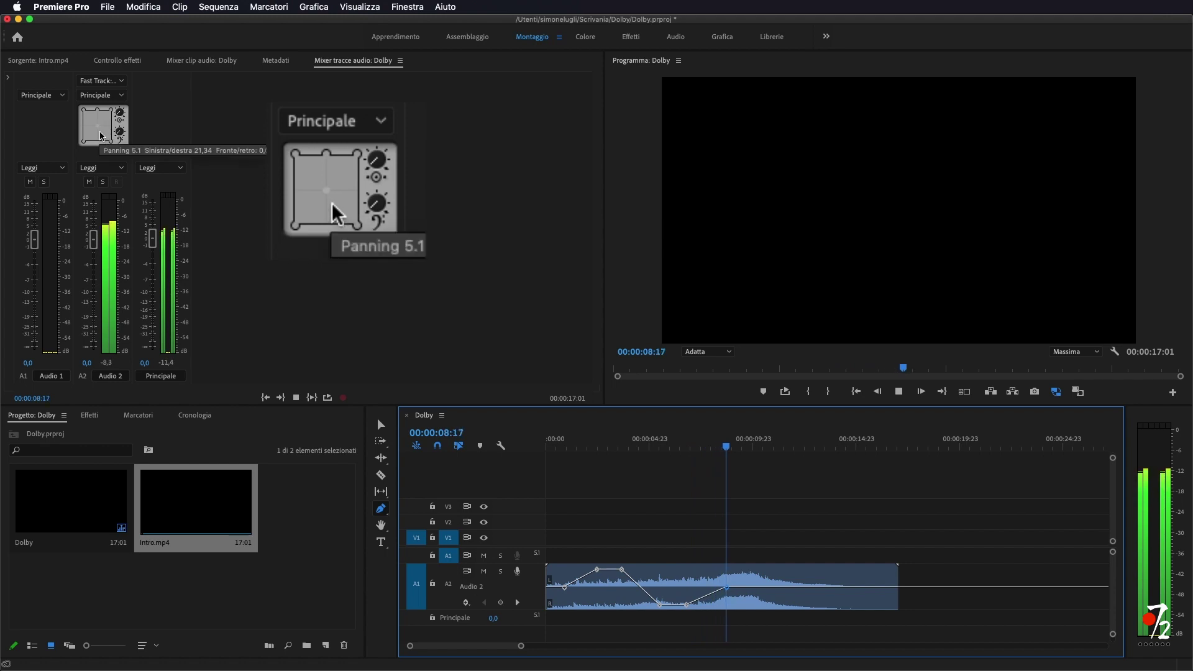
{"action": "key", "text": "space"}
{"action": "left_click", "coordinate": [466, 603]}
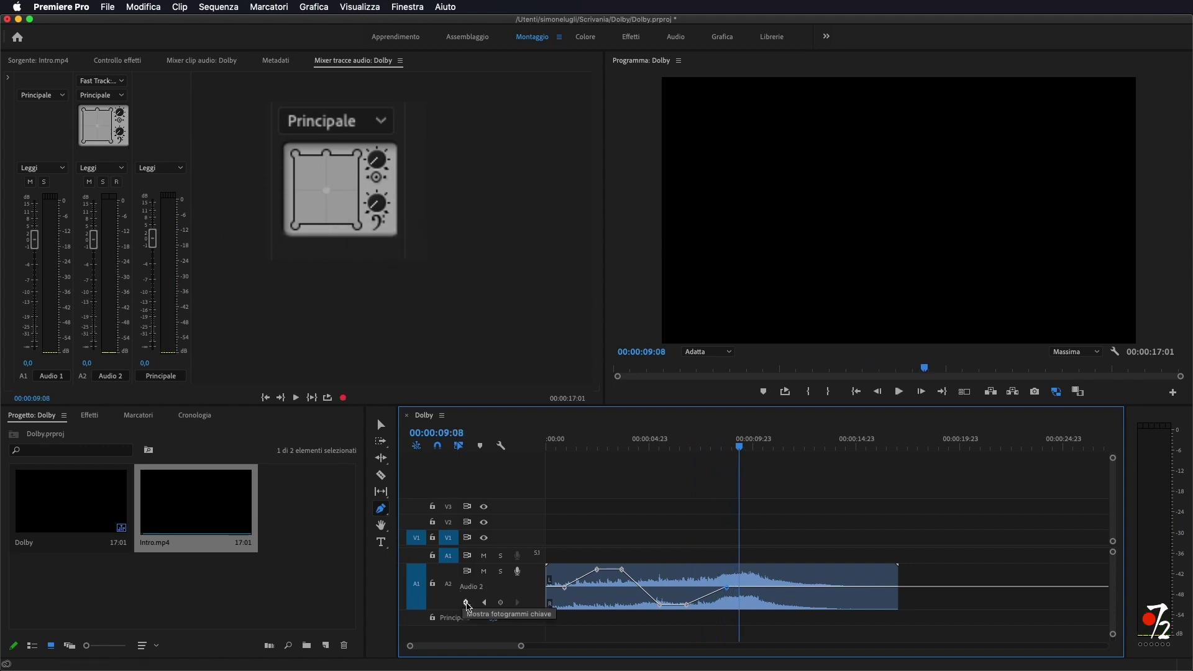
Switch Audio 2 to Fronte/retro panning and keyframe the pan toward the front
{"action": "mouse_move", "coordinate": [509, 639]}
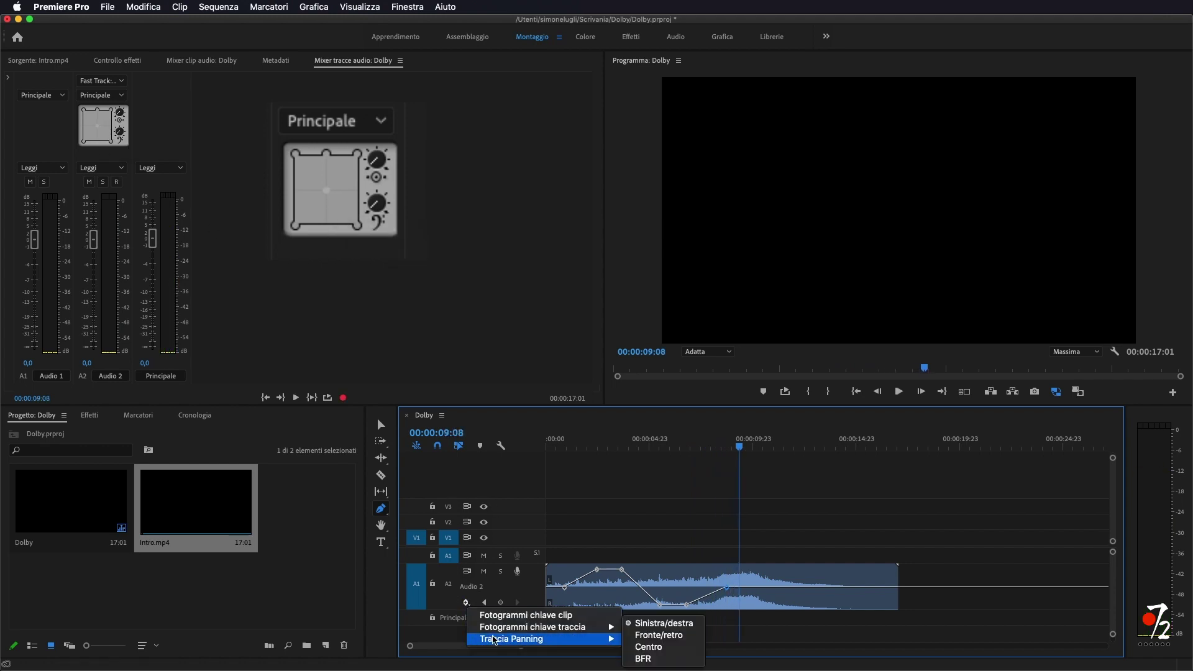
{"action": "left_click", "coordinate": [666, 637]}
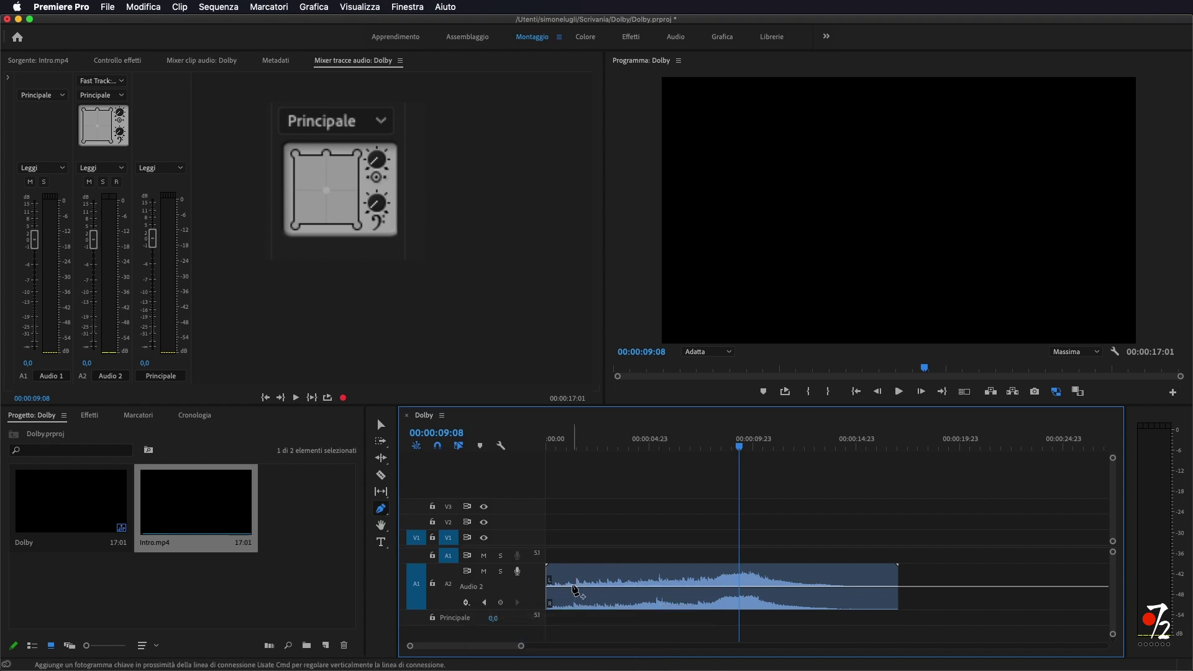
{"action": "left_click", "coordinate": [574, 586]}
{"action": "left_click_drag", "start_coordinate": [615, 587], "coordinate": [615, 569]}
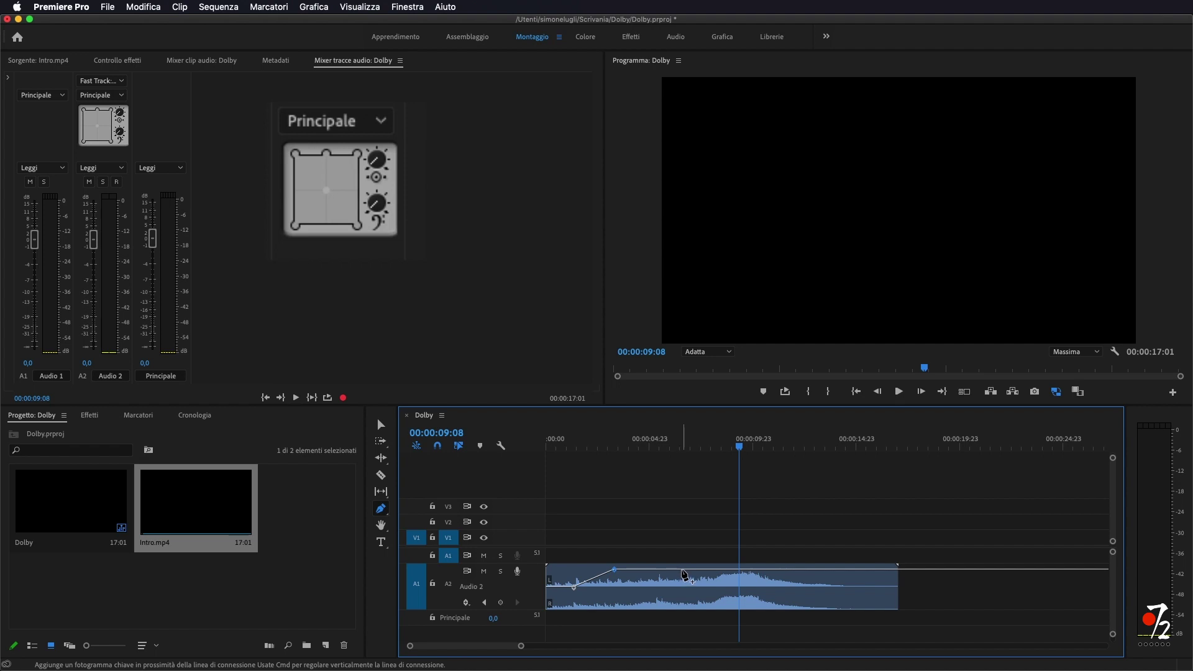
{"action": "left_click", "coordinate": [645, 570]}
Keyframe the pan to the rear (+96,49 at 00:00:07:10), easing to -1,76 by 00:00:10:19
{"action": "left_click_drag", "start_coordinate": [706, 569], "coordinate": [696, 604]}
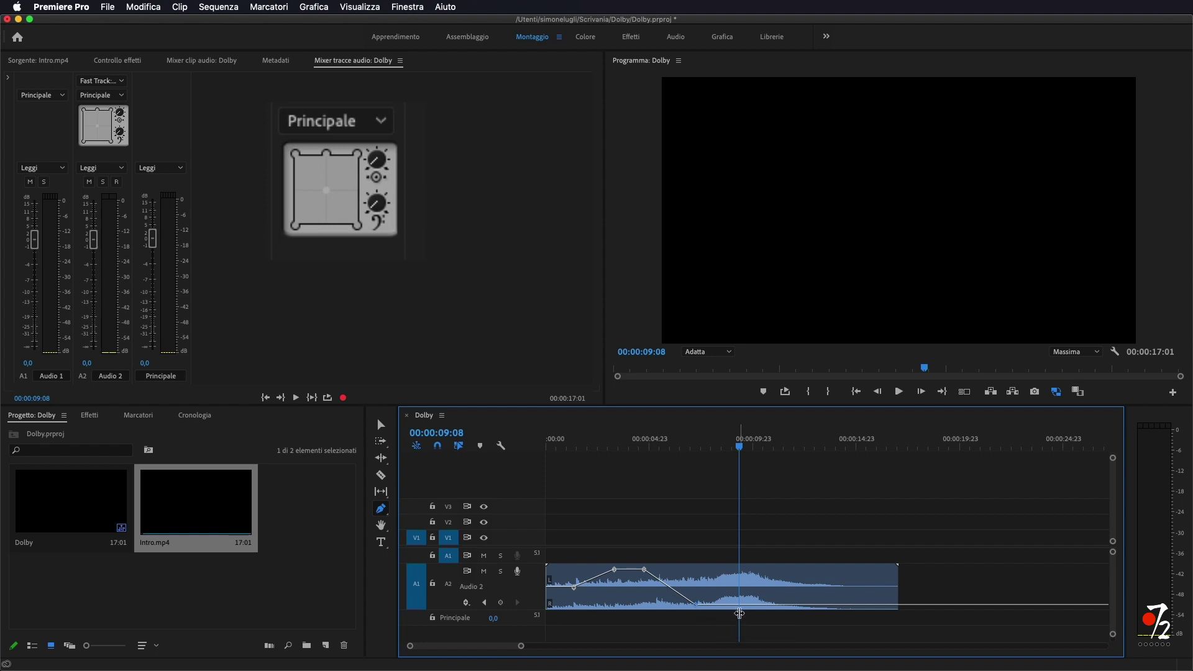
{"action": "left_click", "coordinate": [731, 605]}
{"action": "mouse_move", "coordinate": [780, 605]}
{"action": "left_mouse_down"}
{"action": "mouse_move", "coordinate": [785, 582]}
{"action": "mouse_move", "coordinate": [766, 587]}
{"action": "left_mouse_up"}
{"action": "left_click", "coordinate": [738, 446]}
{"action": "left_click_drag", "start_coordinate": [737, 447], "coordinate": [505, 440]}
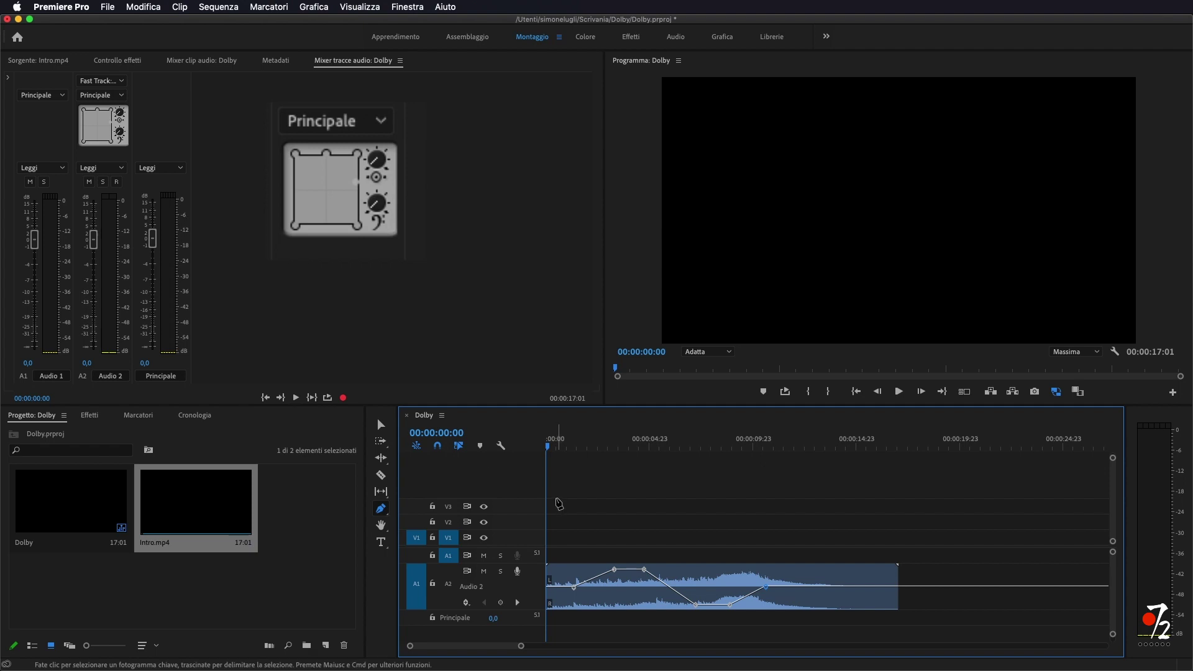
{"action": "key", "text": "space"}
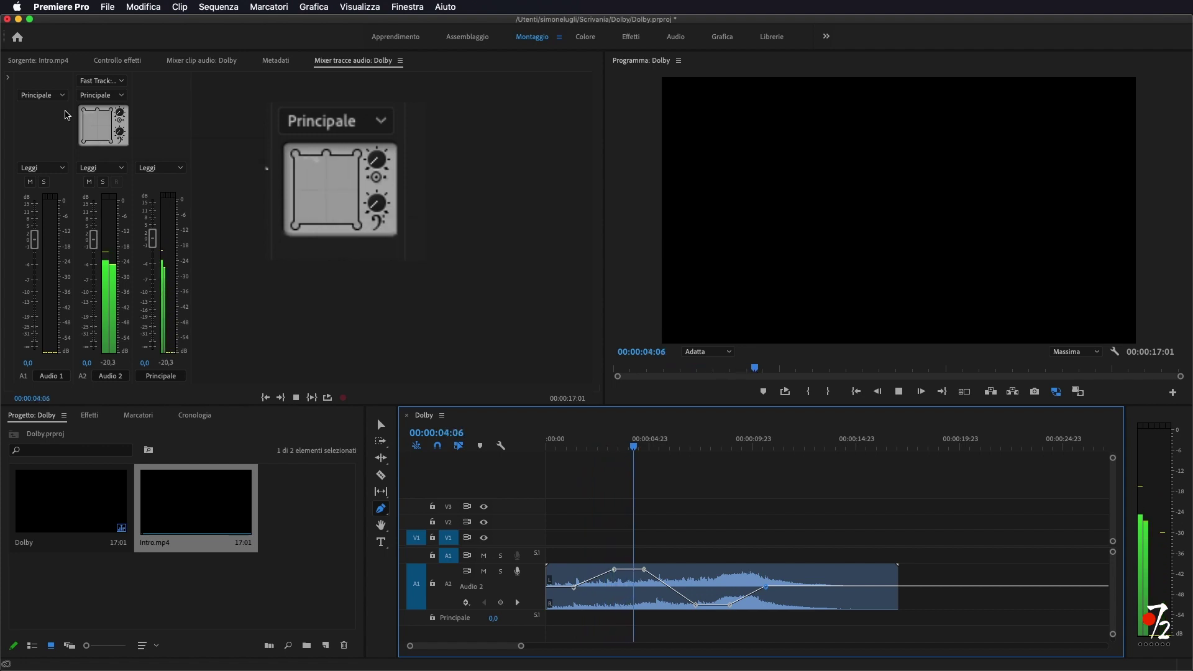
{"action": "mouse_move", "coordinate": [120, 120]}
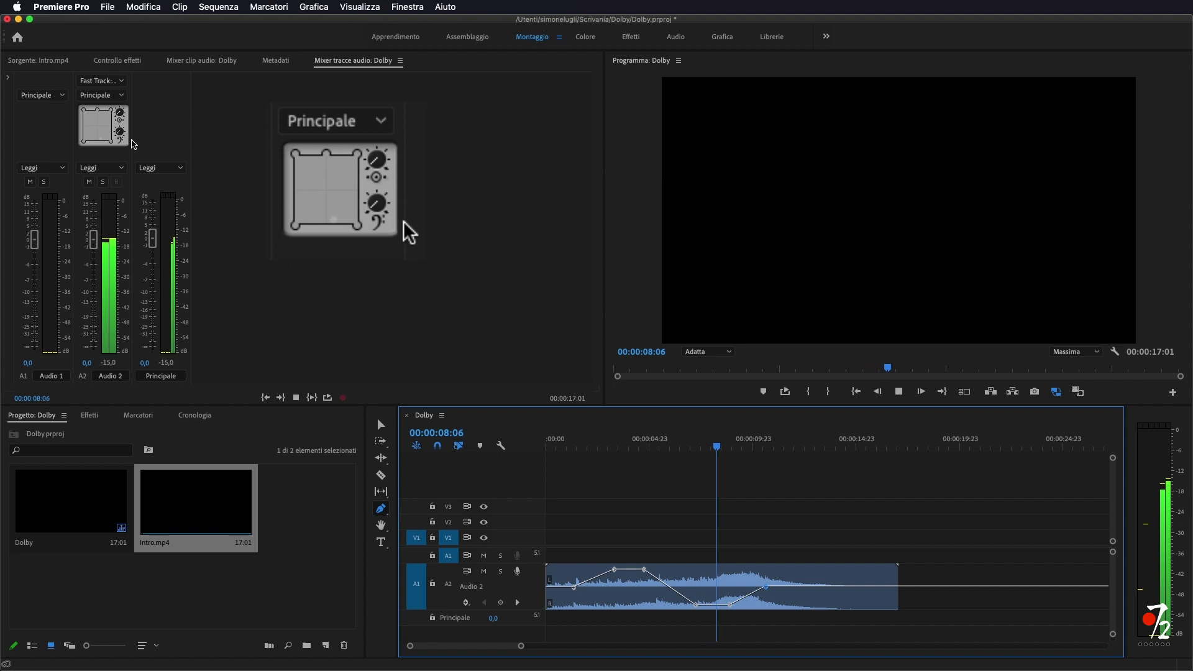
{"action": "mouse_move", "coordinate": [97, 138]}
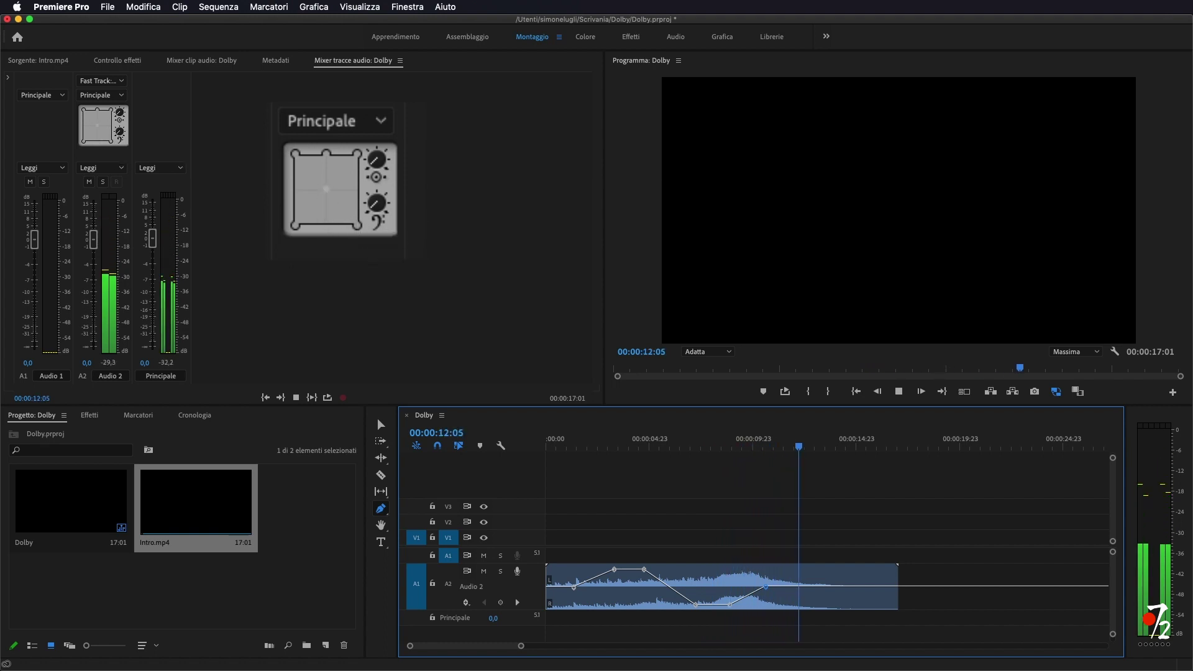
{"action": "key", "text": "space"}
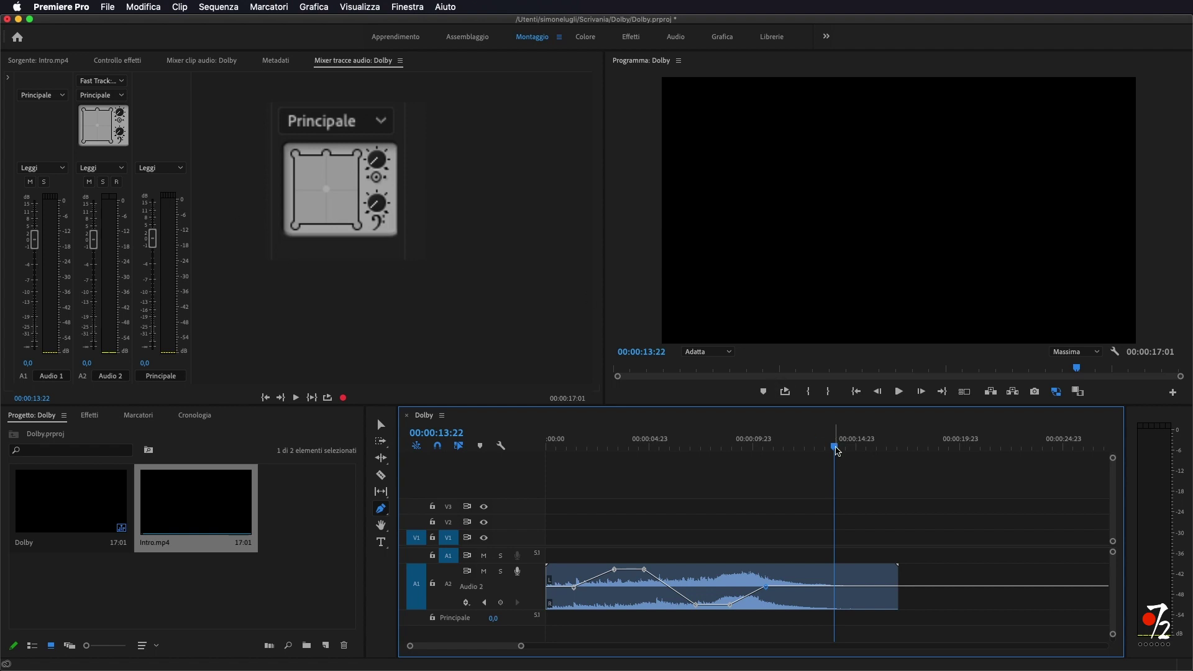
{"action": "left_click_drag", "start_coordinate": [835, 448], "coordinate": [521, 462]}
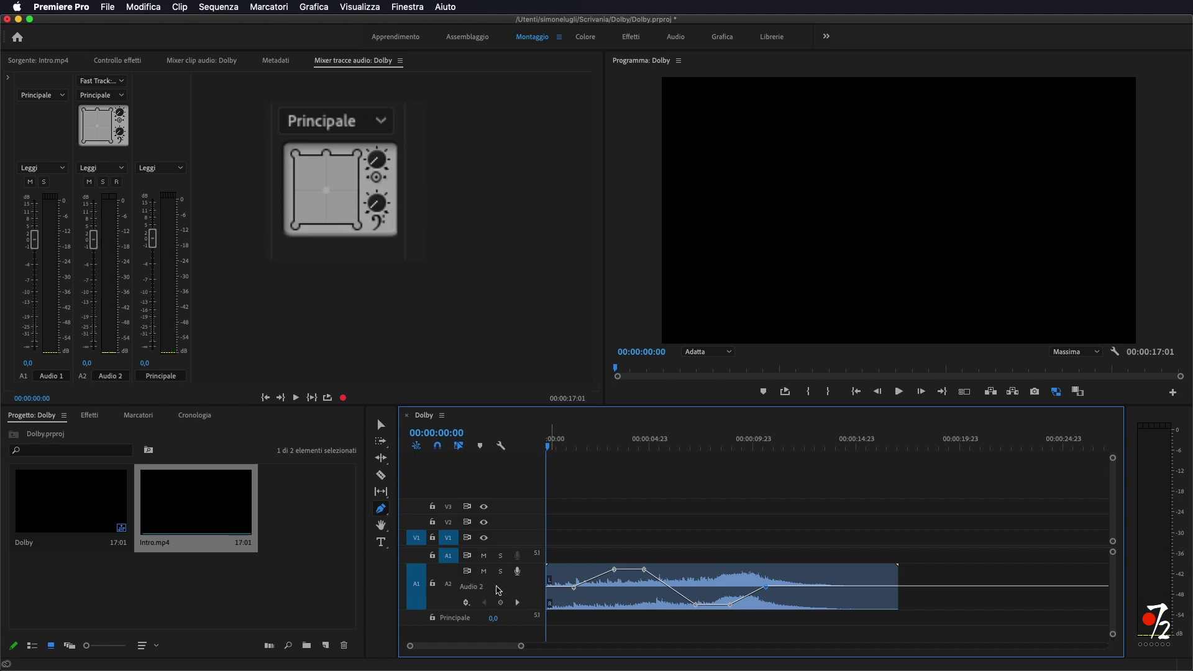
{"action": "left_click", "coordinate": [466, 602]}
Keyframe Audio 2's Centro pan up to 100% near six seconds, down near fourteen, then play
{"action": "mouse_move", "coordinate": [516, 641]}
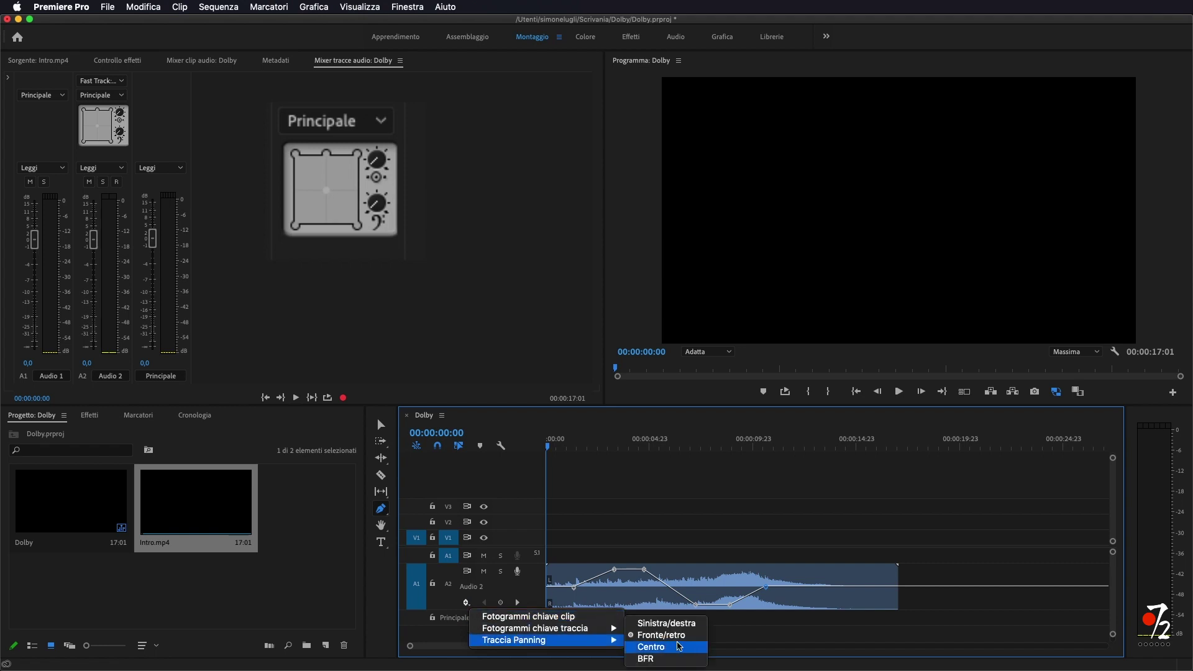
{"action": "left_click", "coordinate": [680, 647]}
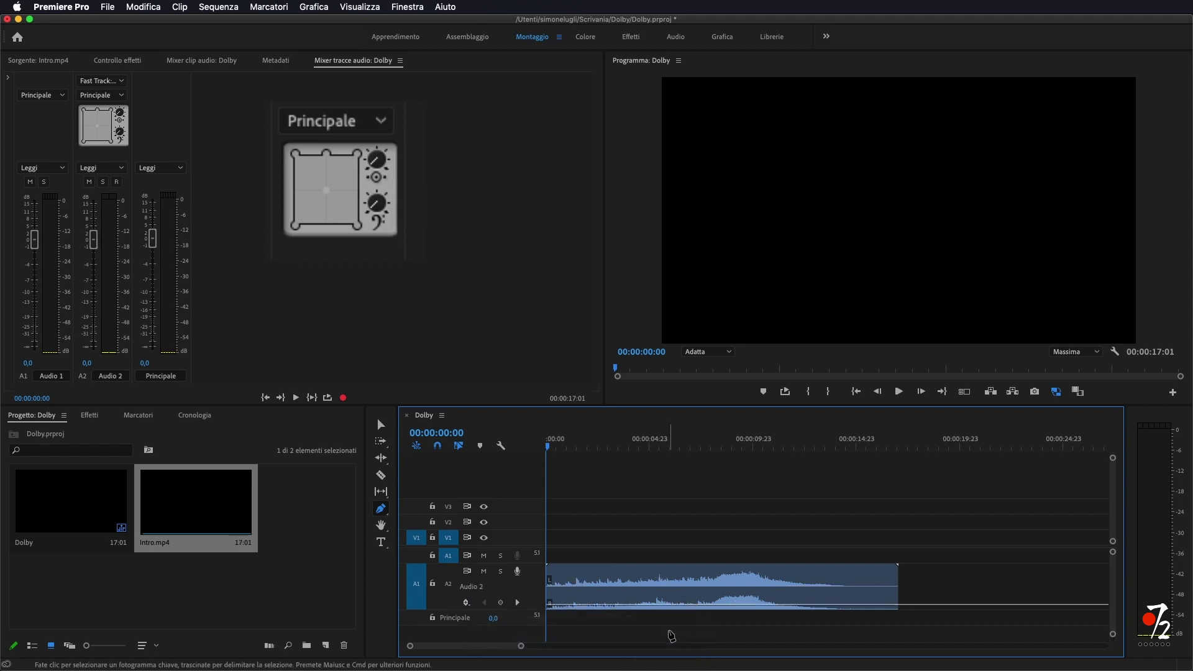
{"action": "left_click", "coordinate": [590, 605]}
{"action": "left_click_drag", "start_coordinate": [688, 605], "coordinate": [680, 569]}
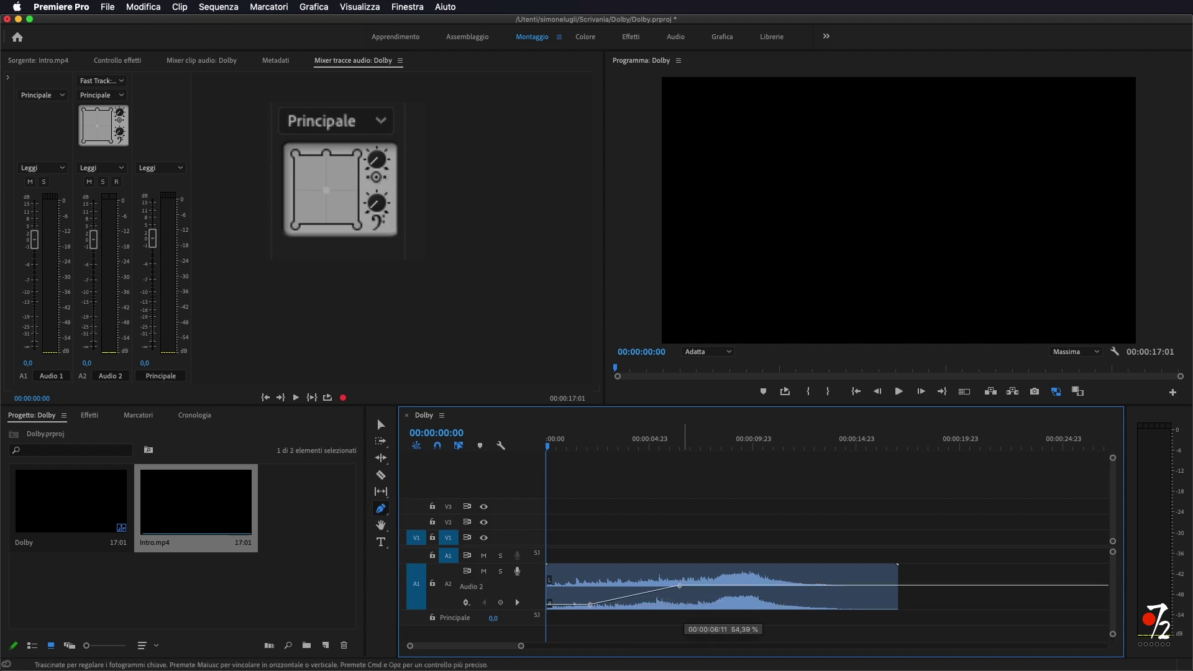
{"action": "left_click", "coordinate": [766, 569]}
{"action": "left_click_drag", "start_coordinate": [833, 570], "coordinate": [861, 604]}
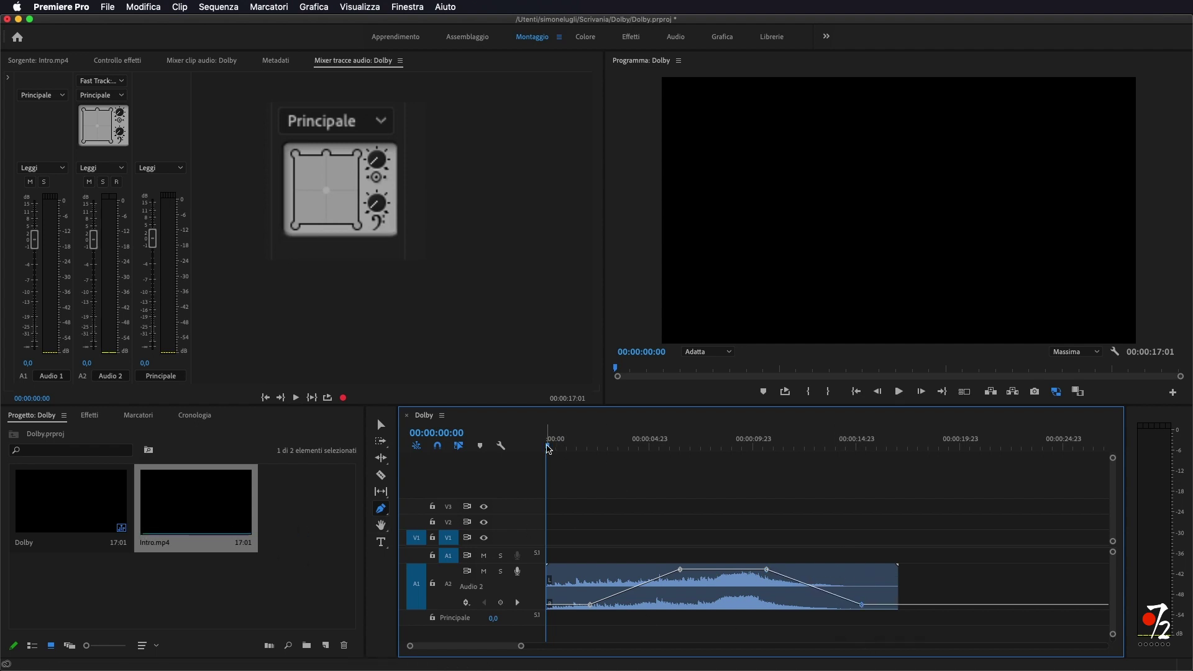
{"action": "key", "text": "space"}
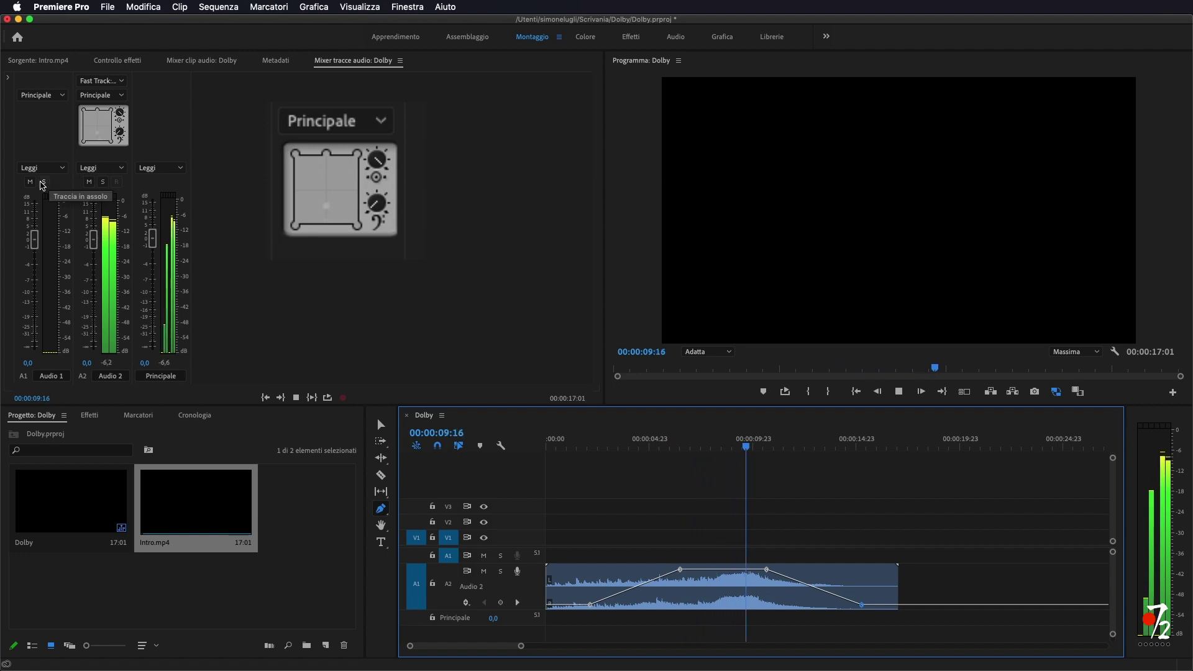
{"action": "mouse_move", "coordinate": [103, 131]}
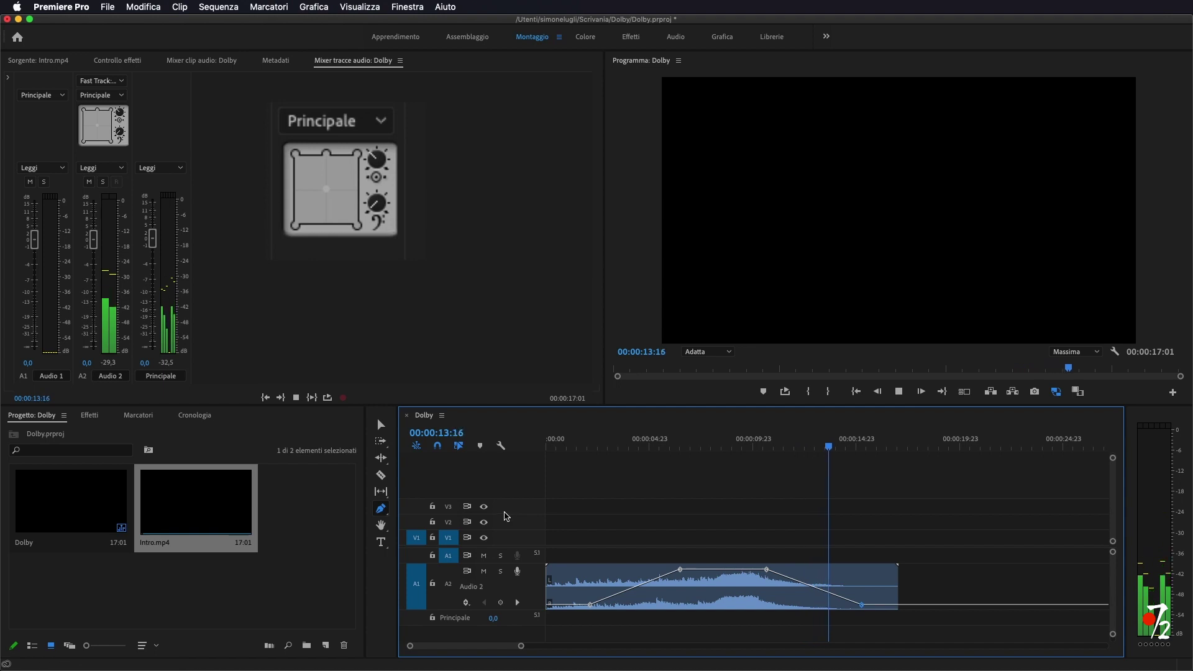
Show Audio 2's Traccia Panning > BFR (LFE) keyframes and rewind to the sequence start
{"action": "key", "text": "space"}
{"action": "left_click", "coordinate": [466, 602]}
{"action": "mouse_move", "coordinate": [547, 638]}
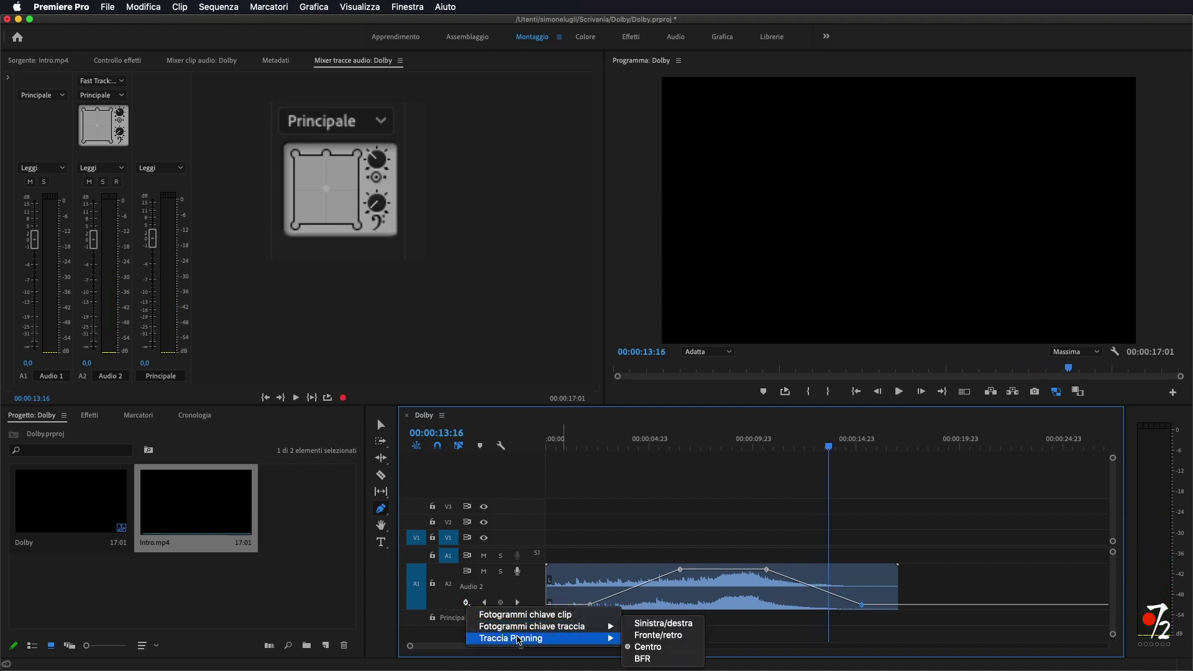
{"action": "left_click", "coordinate": [655, 660]}
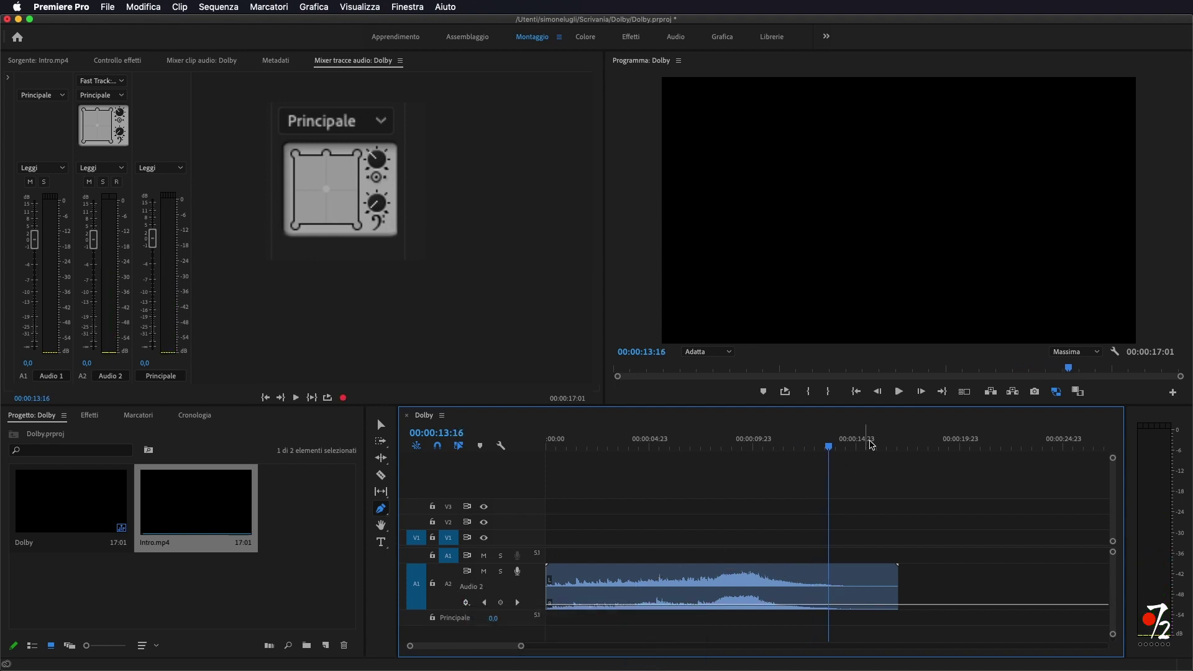
{"action": "left_click_drag", "start_coordinate": [829, 447], "coordinate": [494, 514]}
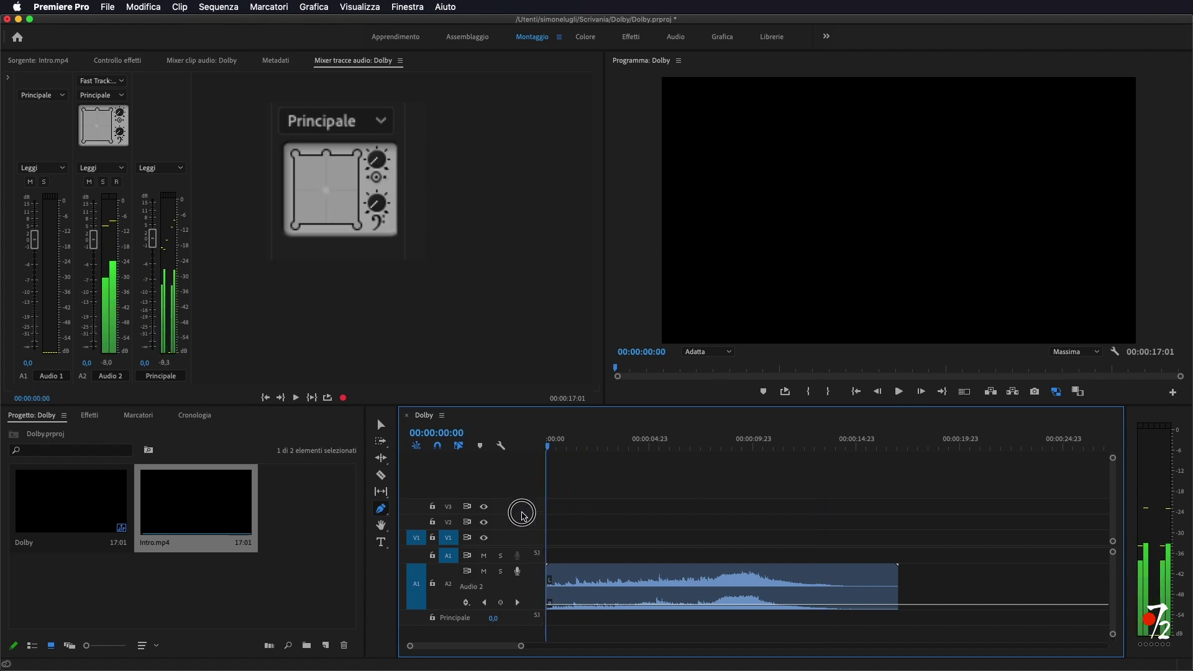
Keyframe the LFE line to ramp up from the clip start to 0 dB at 00:00:07:09
{"action": "left_click", "coordinate": [569, 604]}
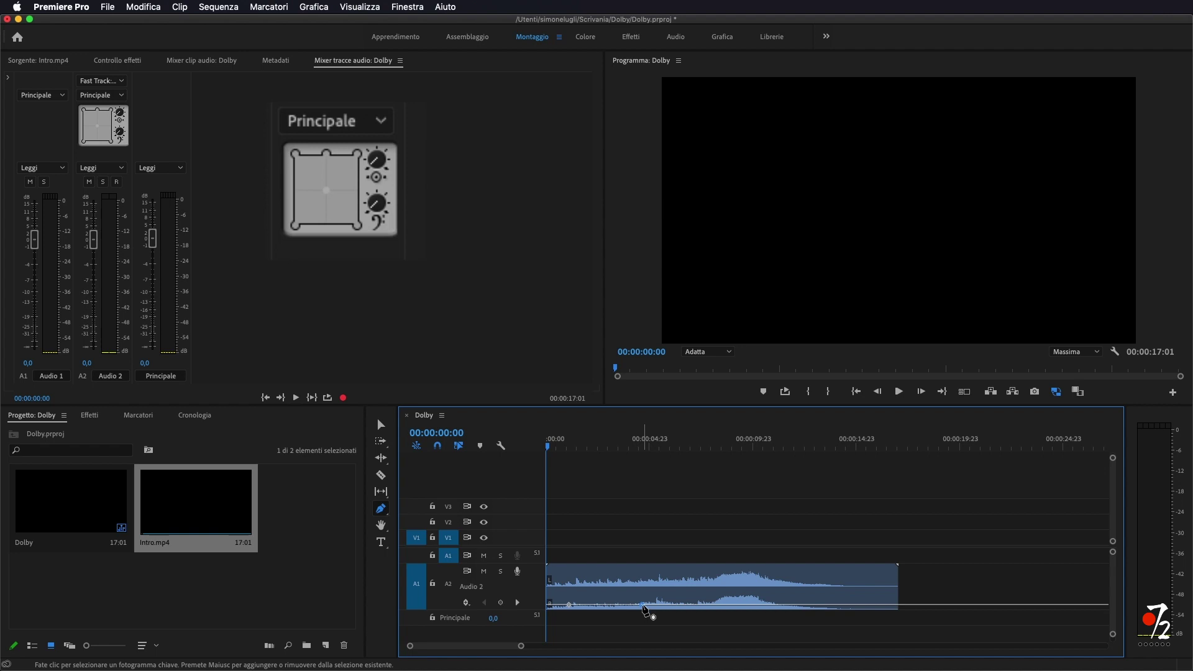
{"action": "left_click_drag", "start_coordinate": [642, 606], "coordinate": [641, 587]}
{"action": "key", "text": "space"}
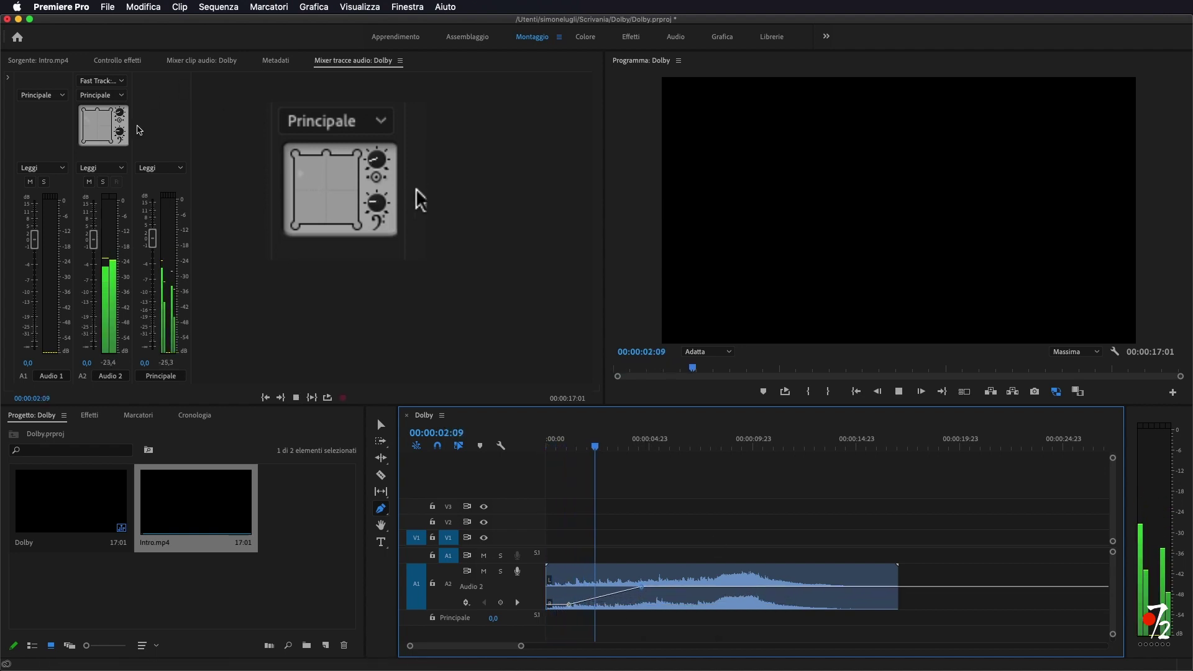
{"action": "mouse_move", "coordinate": [121, 135]}
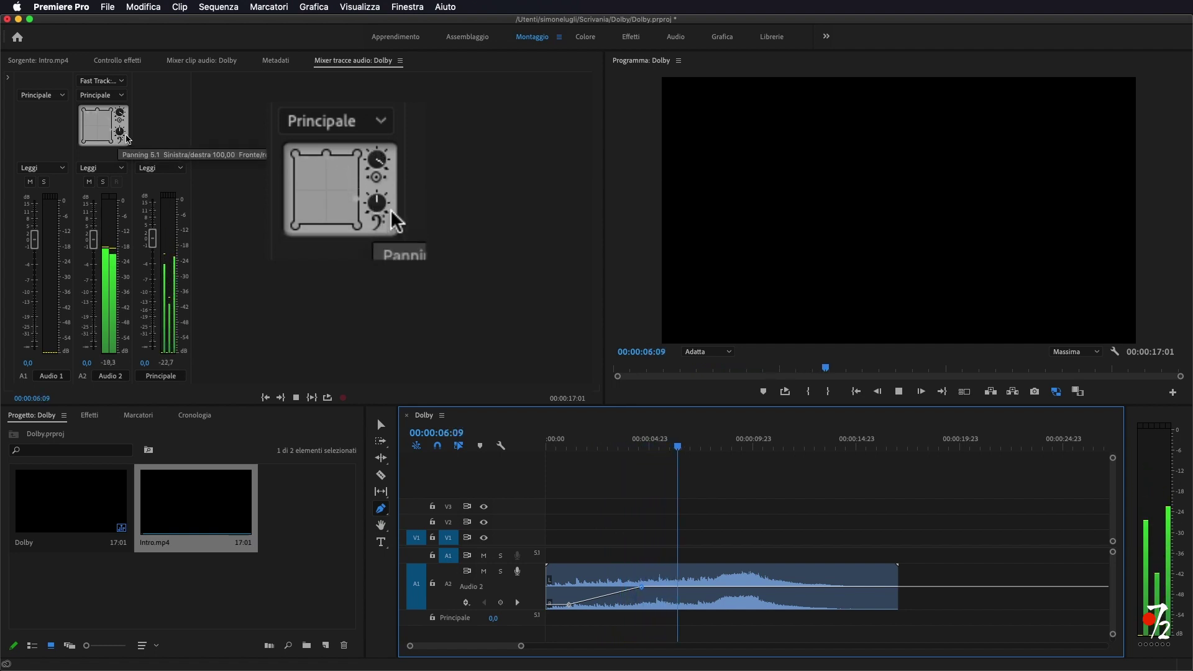
{"action": "key", "text": "space"}
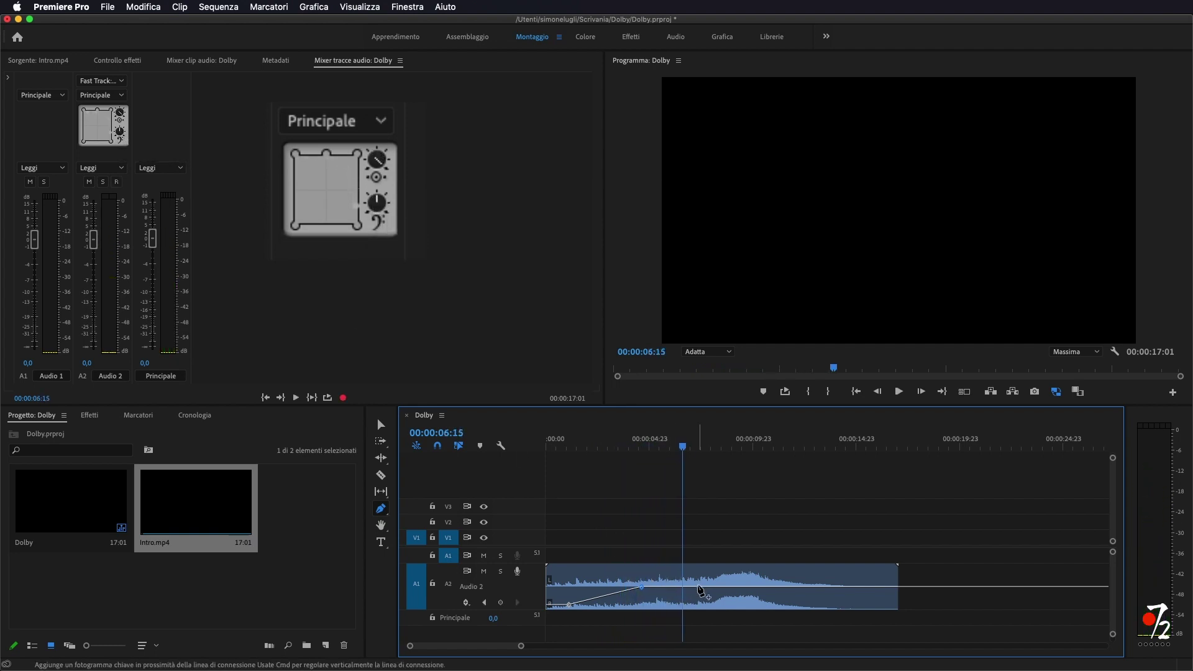
{"action": "left_click_drag", "start_coordinate": [698, 586], "coordinate": [699, 569]}
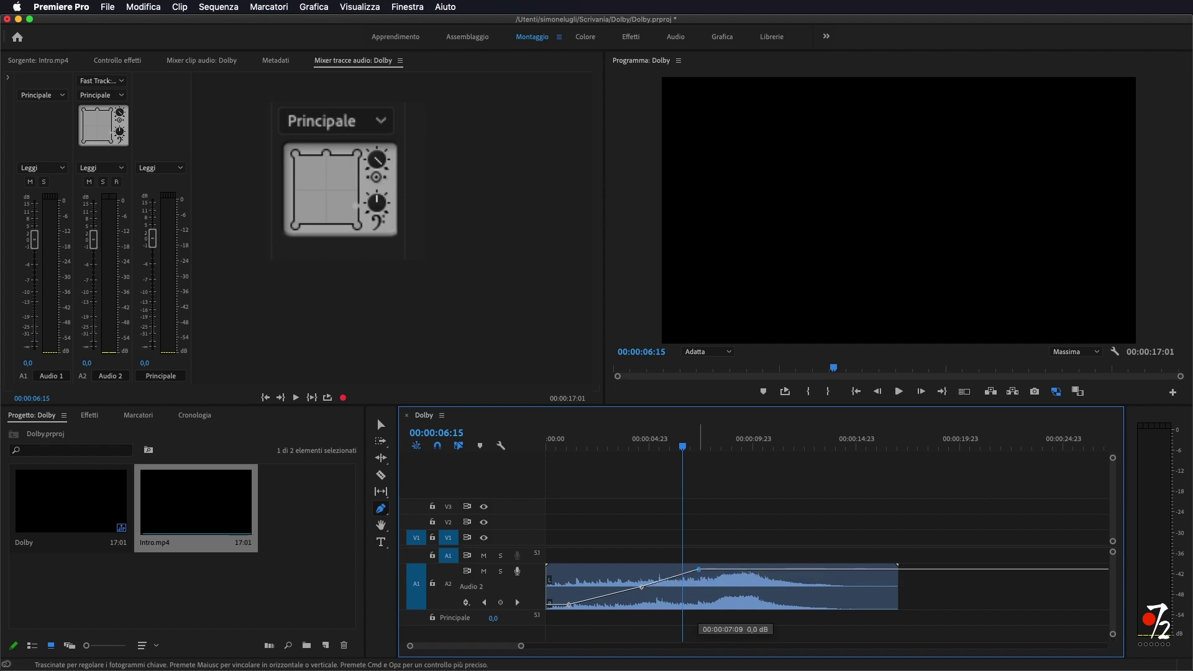
Play back the keyframed Audio 2, nudging its pan left, then return the playhead to 00:00:00:00
{"action": "key", "text": "space"}
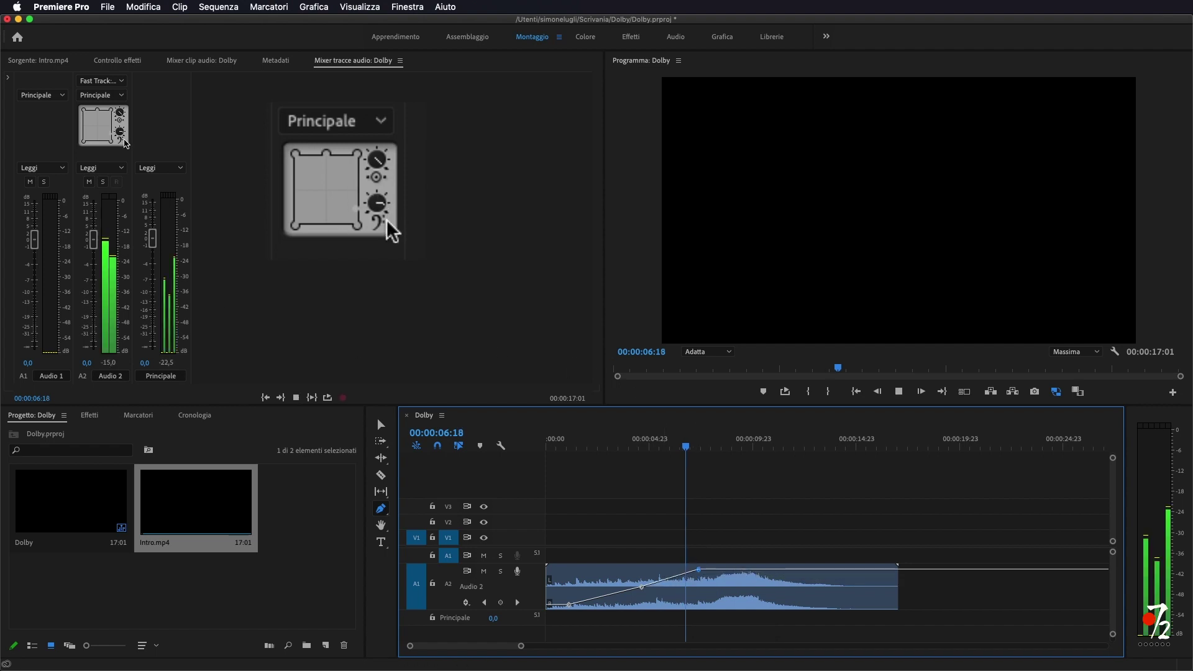
{"action": "key", "text": "space"}
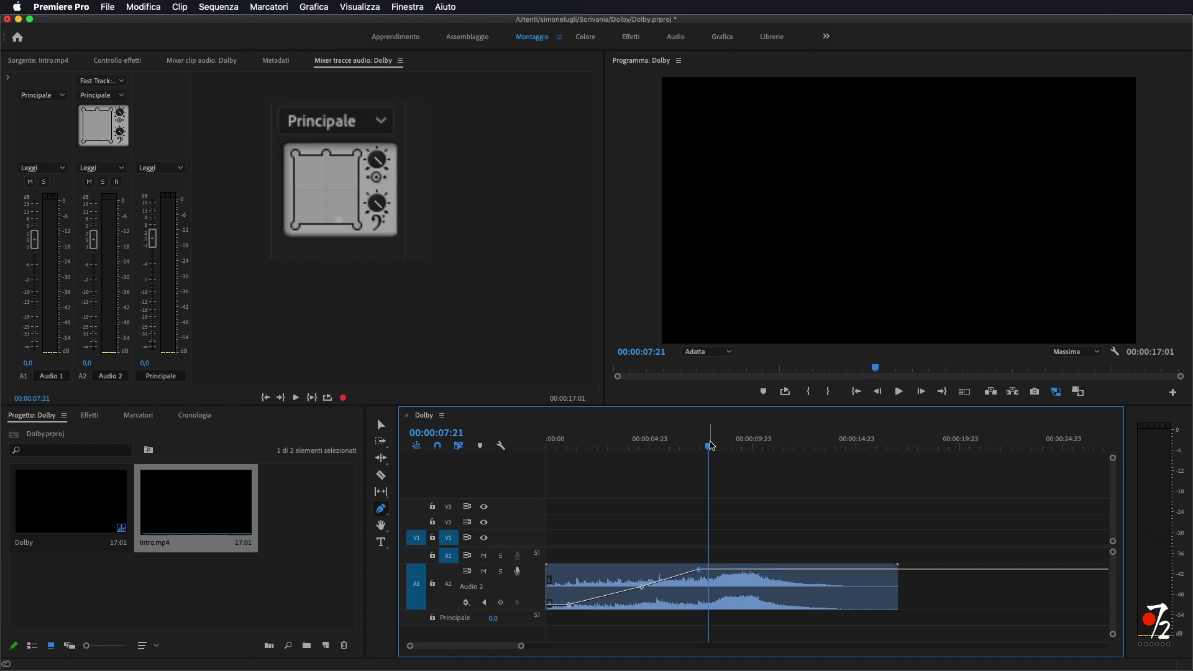
{"action": "left_click_drag", "start_coordinate": [711, 446], "coordinate": [548, 446]}
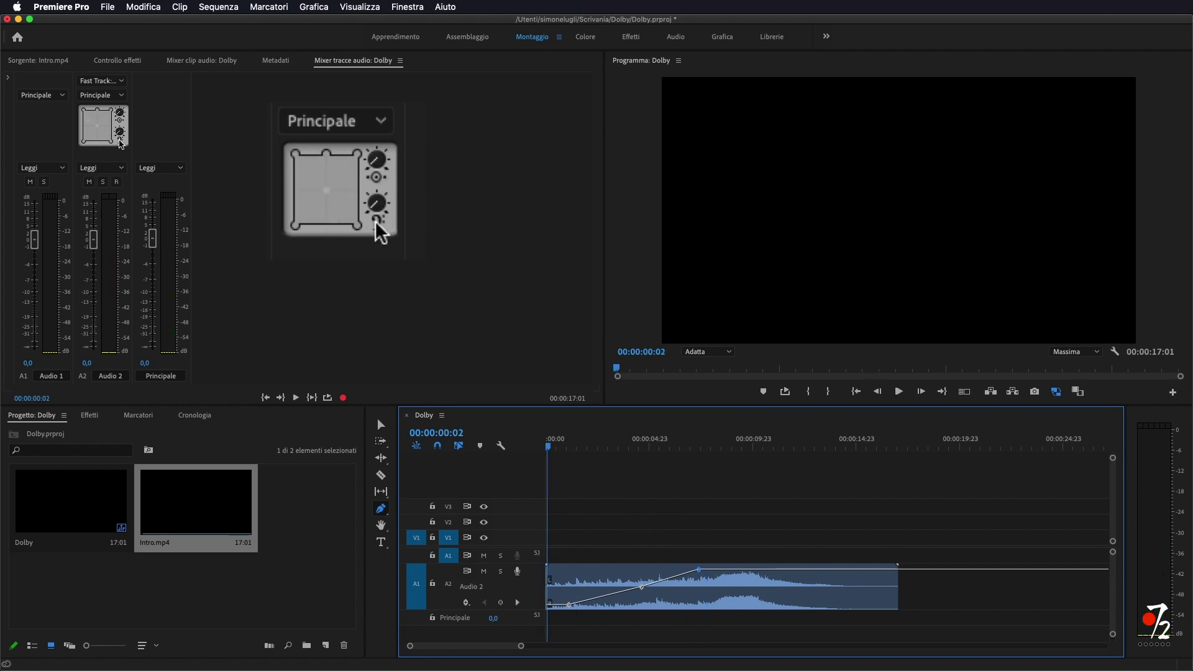
{"action": "mouse_move", "coordinate": [122, 147]}
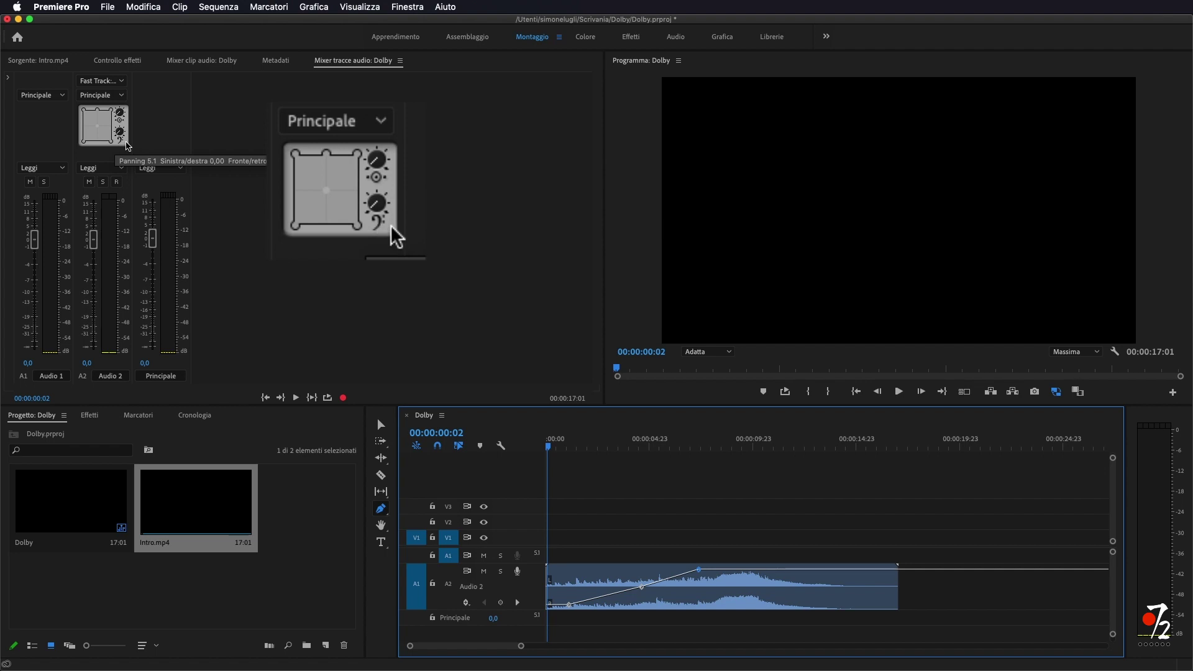
{"action": "key", "text": "space"}
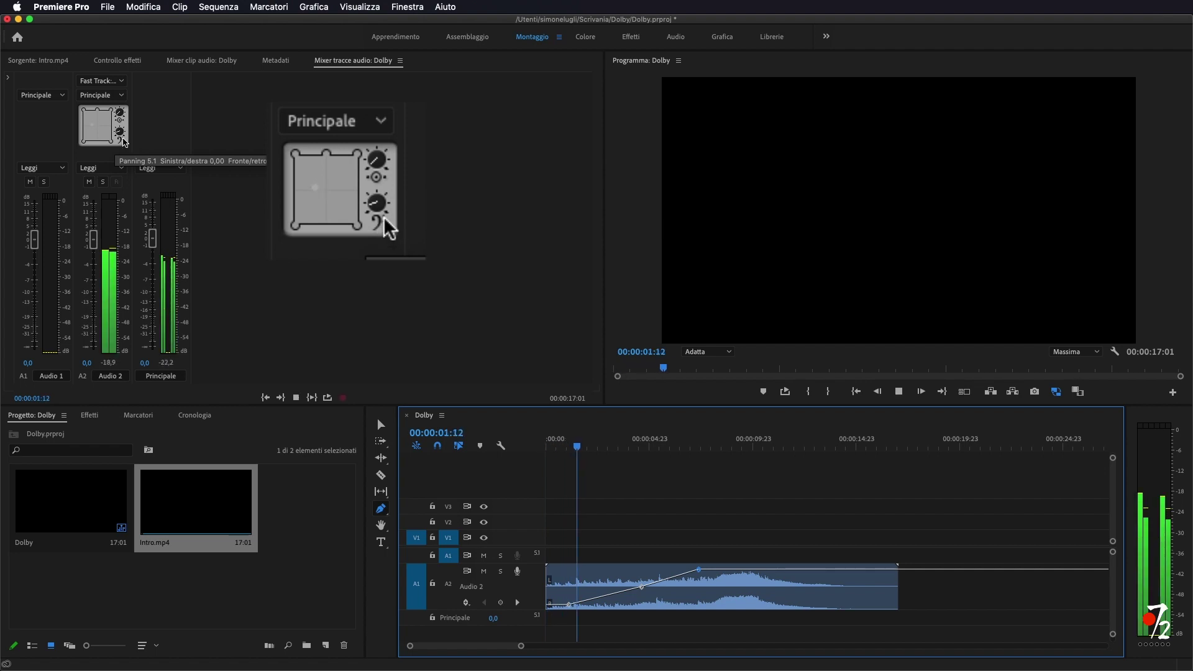
{"action": "left_click_drag", "start_coordinate": [122, 142], "coordinate": [126, 135]}
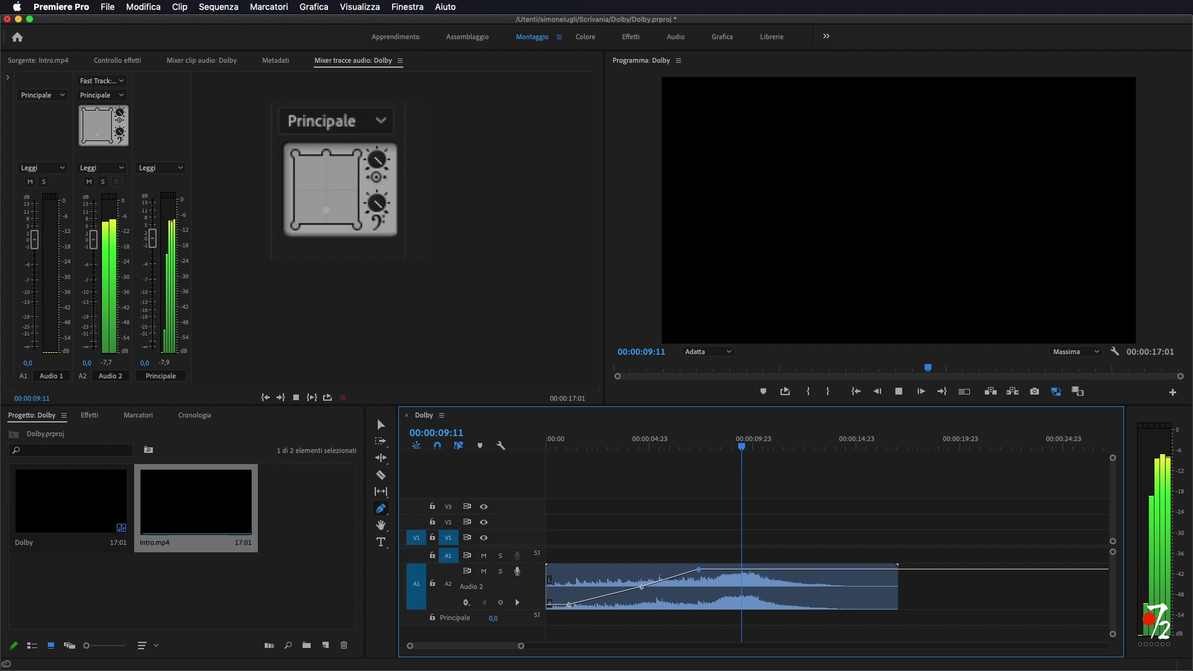
{"action": "key", "text": "space"}
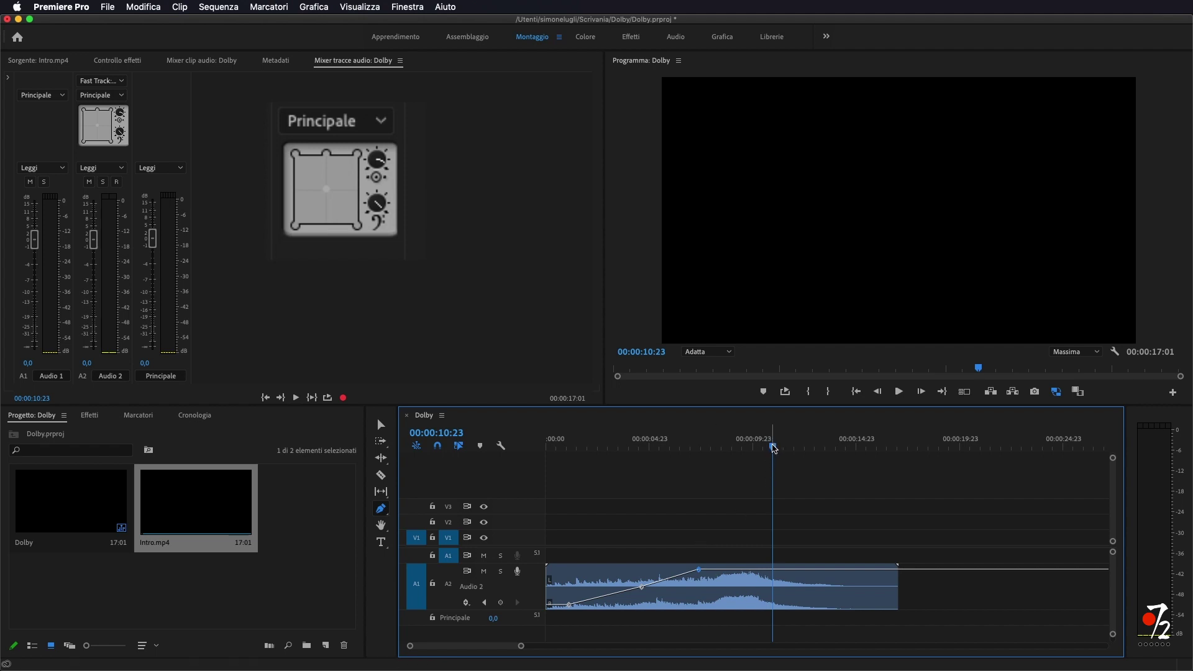
{"action": "left_click_drag", "start_coordinate": [774, 449], "coordinate": [532, 508]}
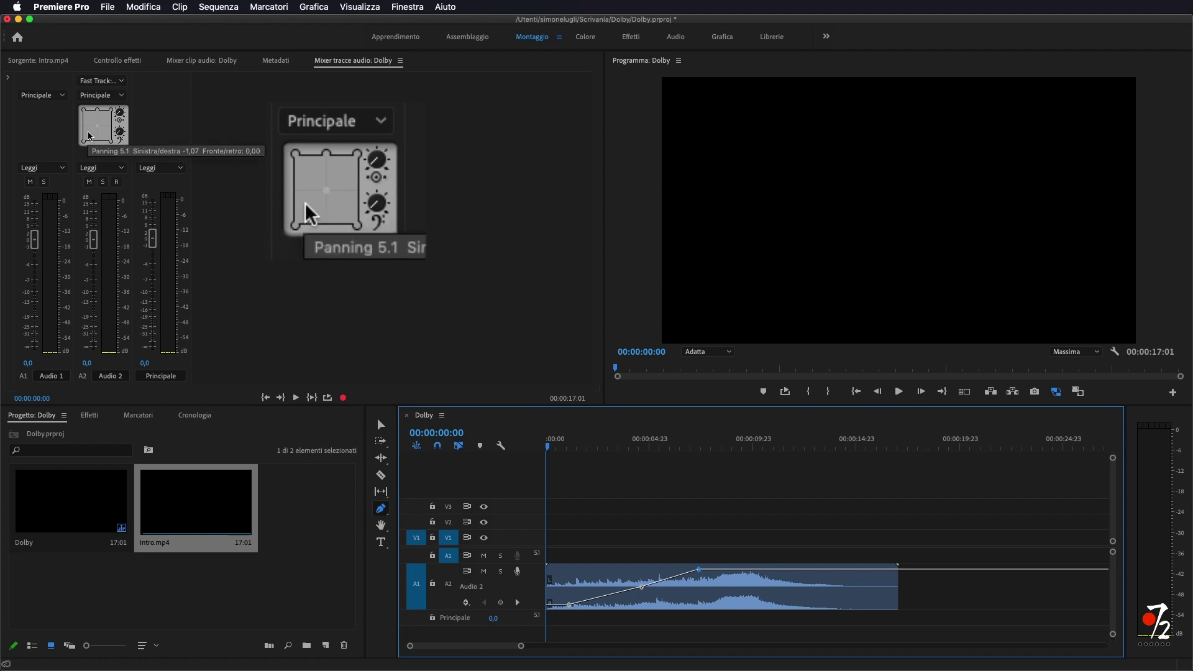
Switch to the Selection tool, select the Audio 2 clip and remove it from the timeline
{"action": "key", "text": "v"}
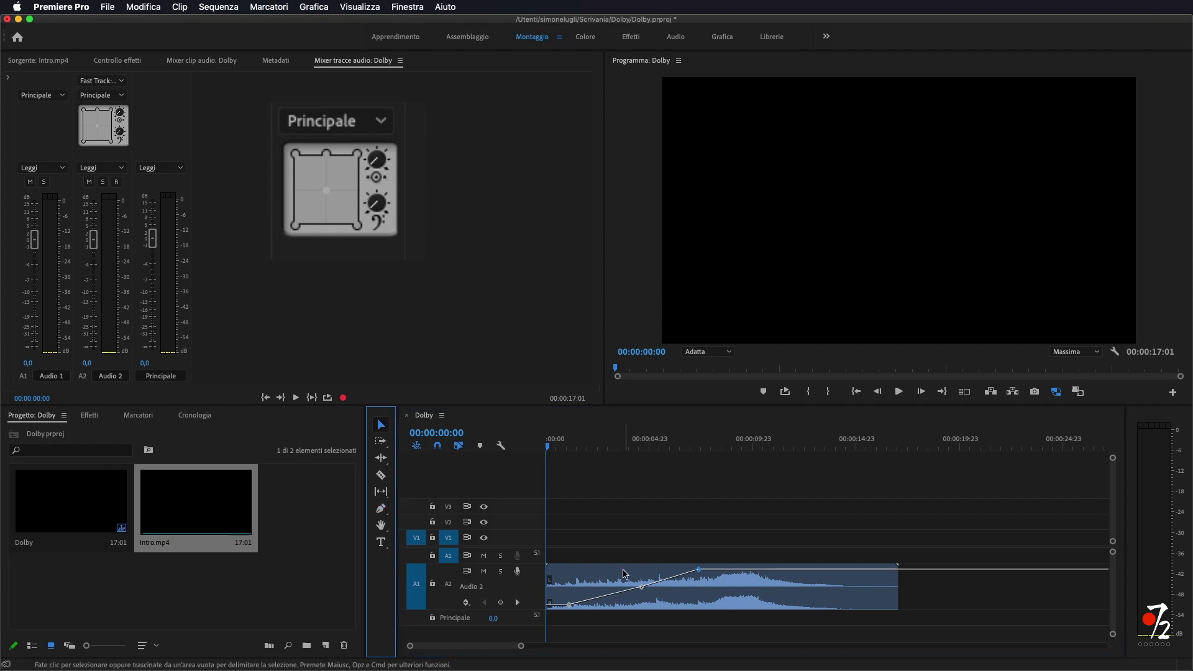
{"action": "left_click", "coordinate": [626, 574]}
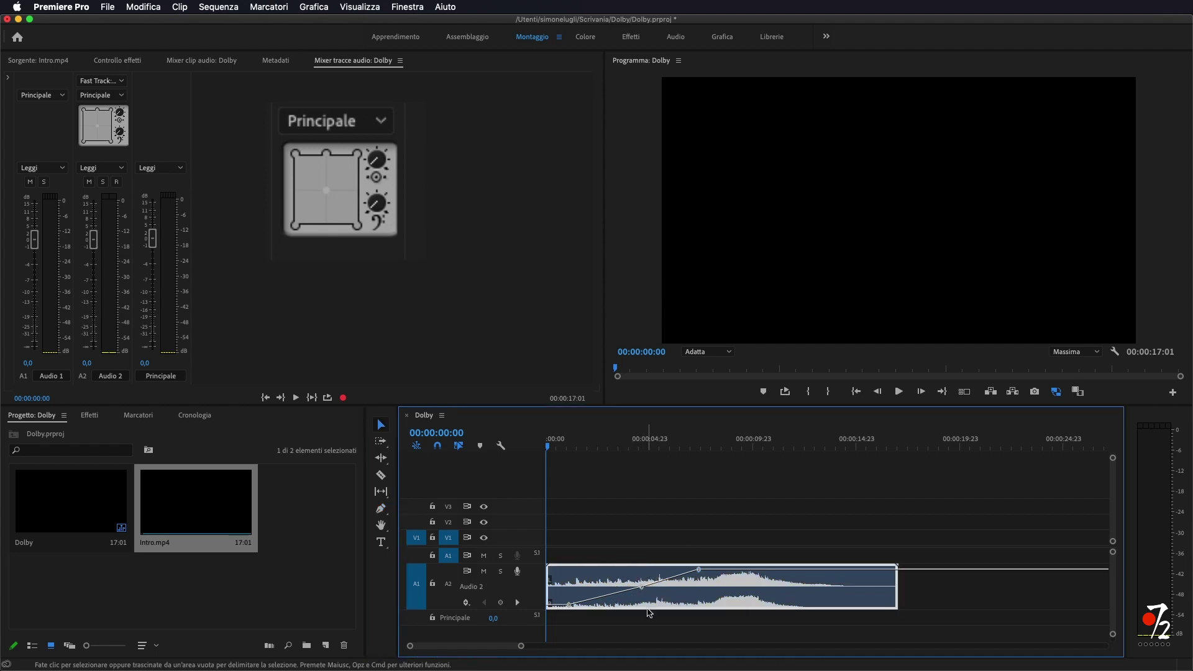
{"action": "left_click", "coordinate": [824, 585]}
{"action": "left_click_drag", "start_coordinate": [824, 585], "coordinate": [816, 581]}
{"action": "mouse_move", "coordinate": [820, 532]}
{"action": "left_mouse_down"}
{"action": "mouse_move", "coordinate": [634, 630]}
{"action": "mouse_move", "coordinate": [596, 626]}
{"action": "left_mouse_up"}
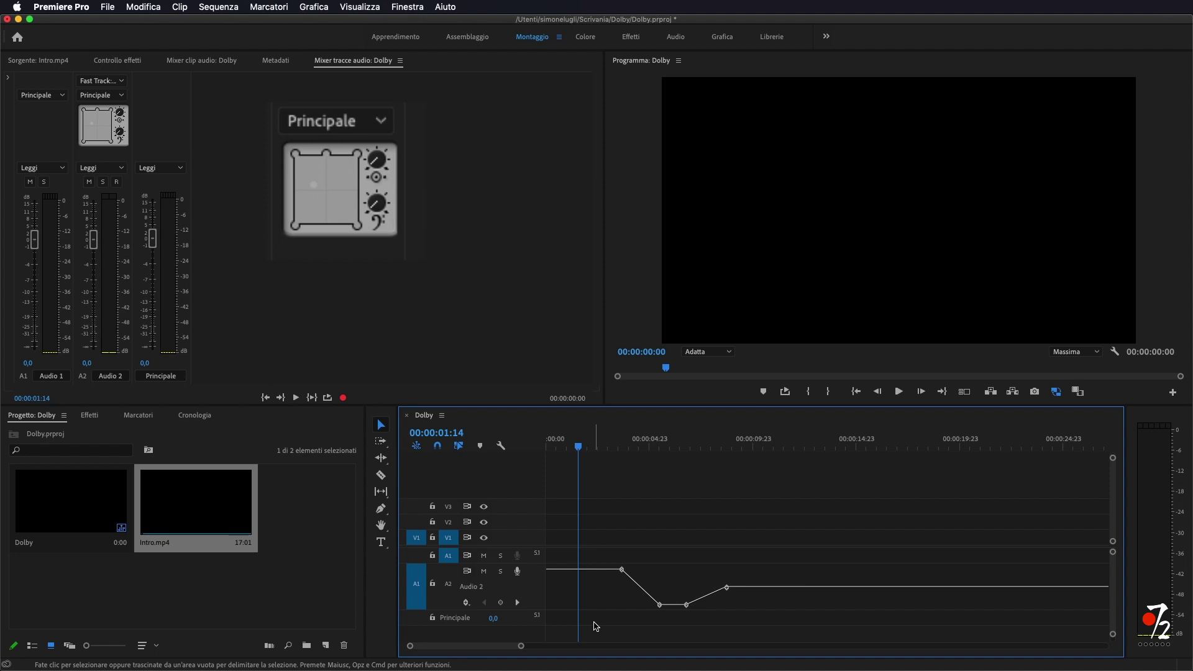
Delete the Audio 2 track with Elimina traccia and start bringing Intro.mp4's audio in
{"action": "right_click", "coordinate": [535, 596]}
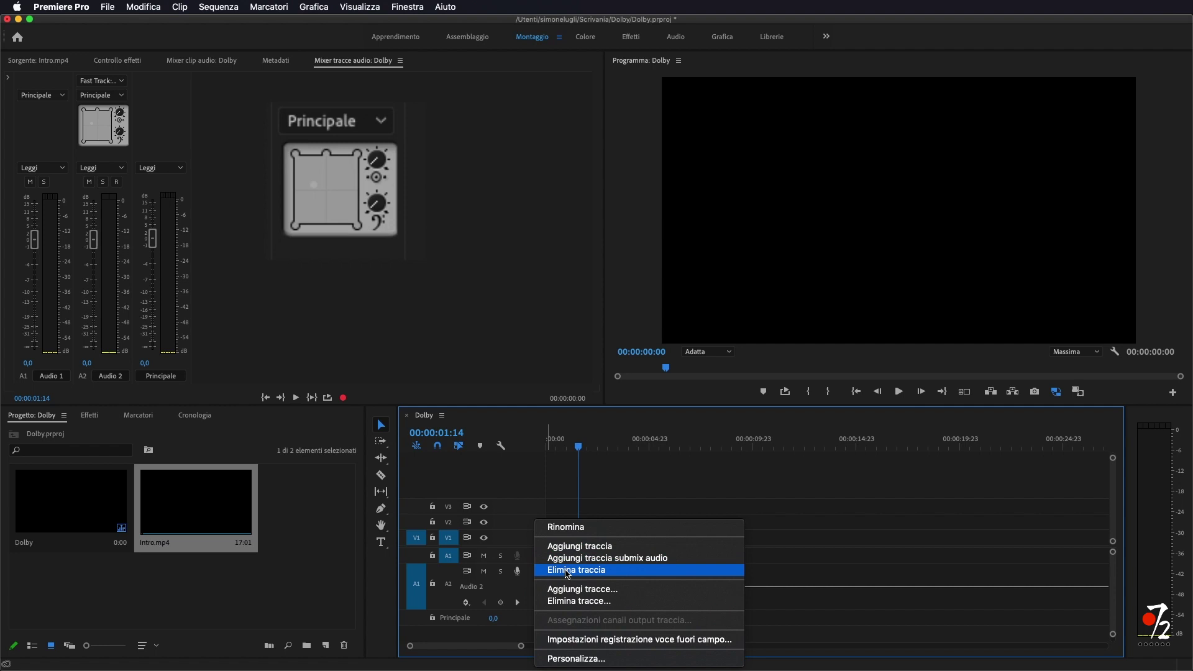
{"action": "left_click", "coordinate": [566, 571]}
{"action": "mouse_move", "coordinate": [230, 513]}
{"action": "left_mouse_down"}
{"action": "mouse_move", "coordinate": [563, 594]}
{"action": "mouse_move", "coordinate": [75, 474]}
{"action": "left_mouse_up"}
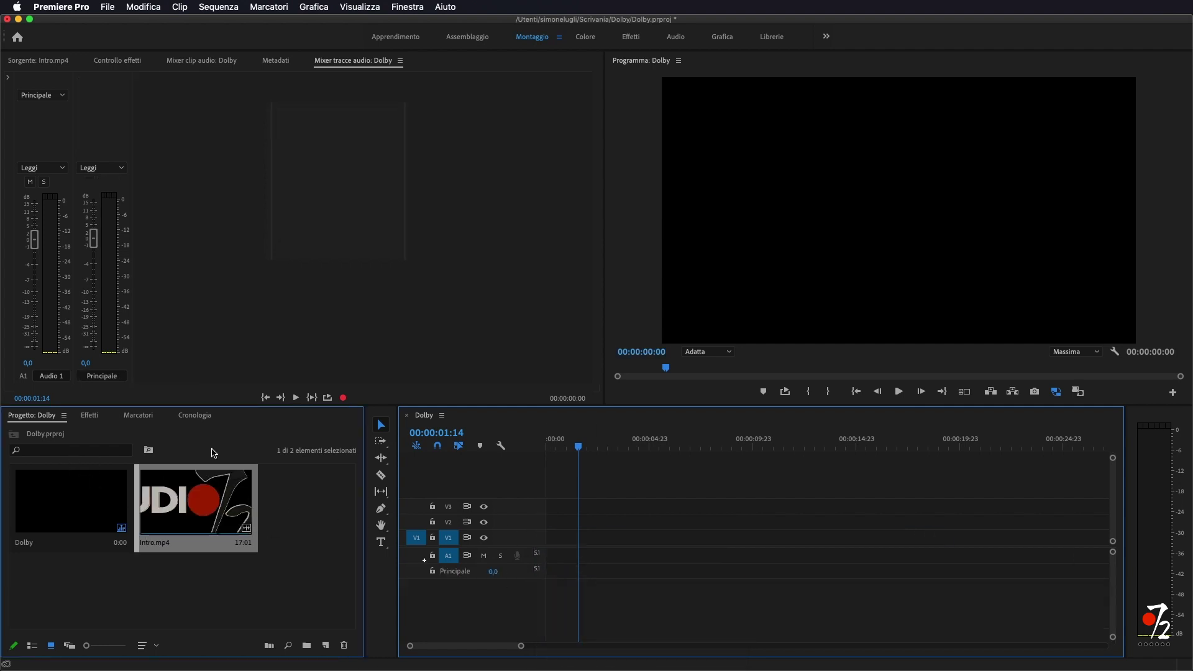
{"action": "left_click_drag", "start_coordinate": [230, 521], "coordinate": [39, 61]}
Place Intro.mp4's audio on a new A2 track and show the Audio Track Mixer from the start
{"action": "left_click_drag", "start_coordinate": [303, 351], "coordinate": [543, 589]}
{"action": "left_click", "coordinate": [619, 574]}
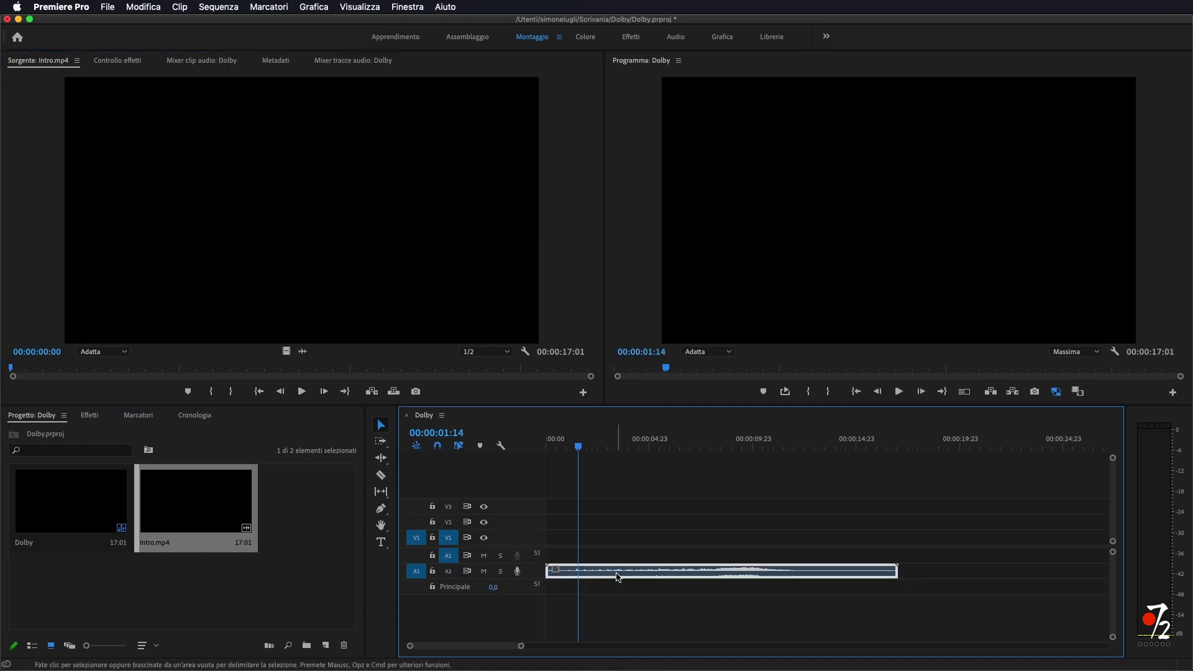
{"action": "left_click", "coordinate": [351, 62]}
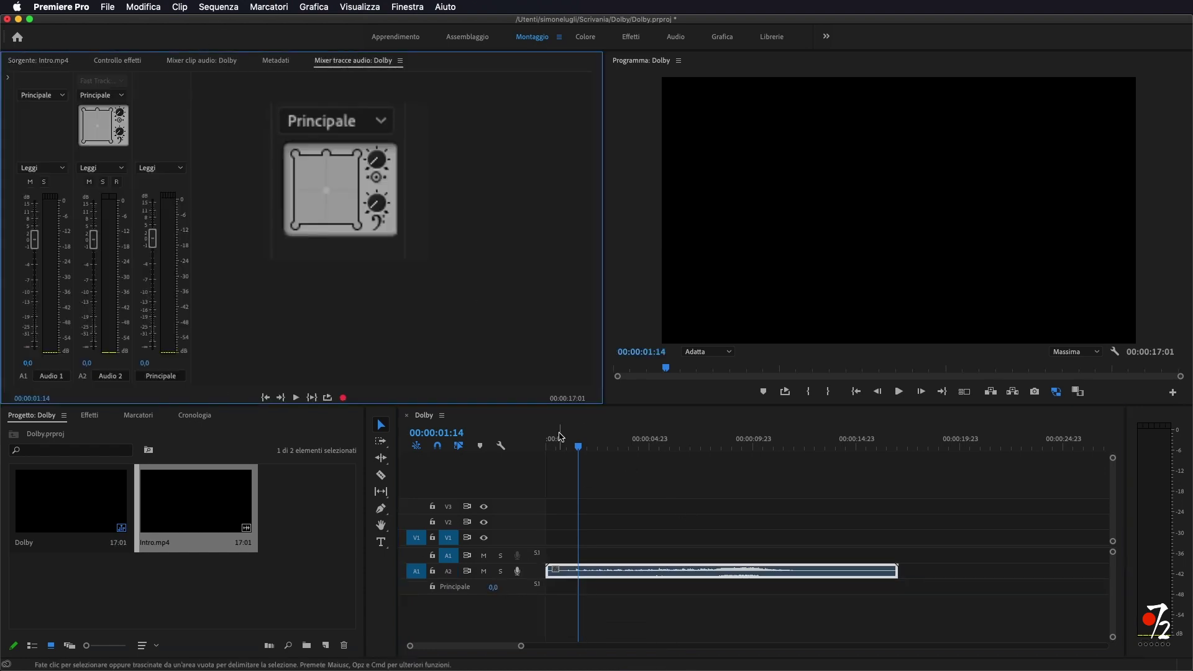
{"action": "left_click_drag", "start_coordinate": [578, 447], "coordinate": [528, 461]}
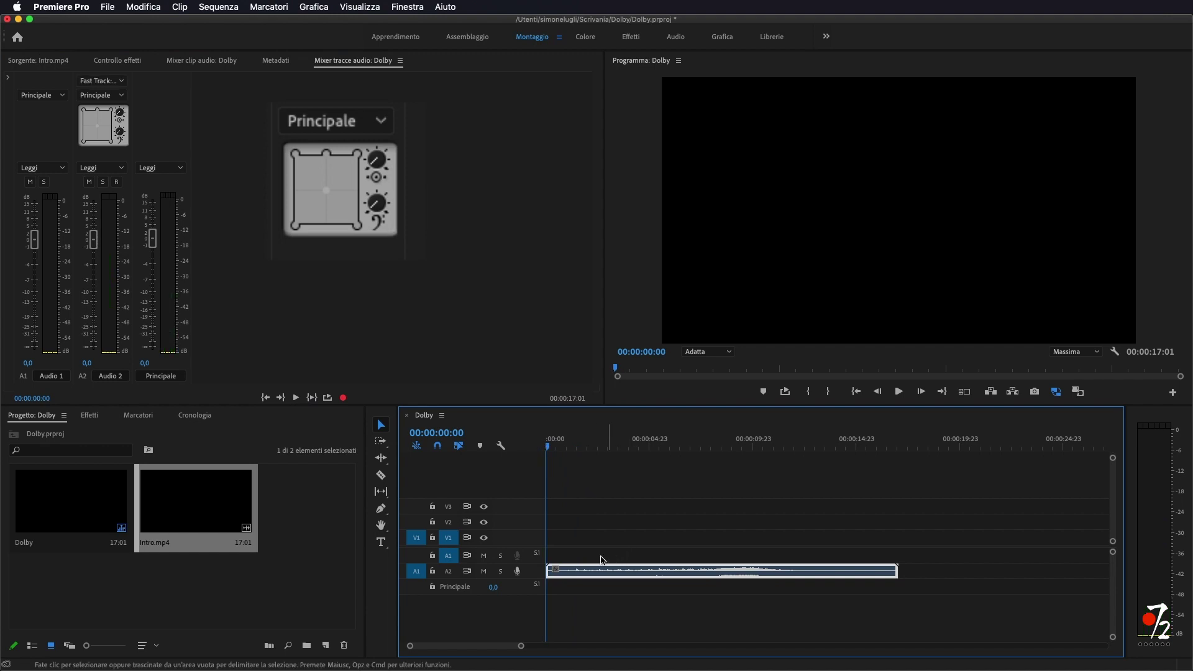
{"action": "key", "text": "space"}
{"action": "key", "text": "space"}
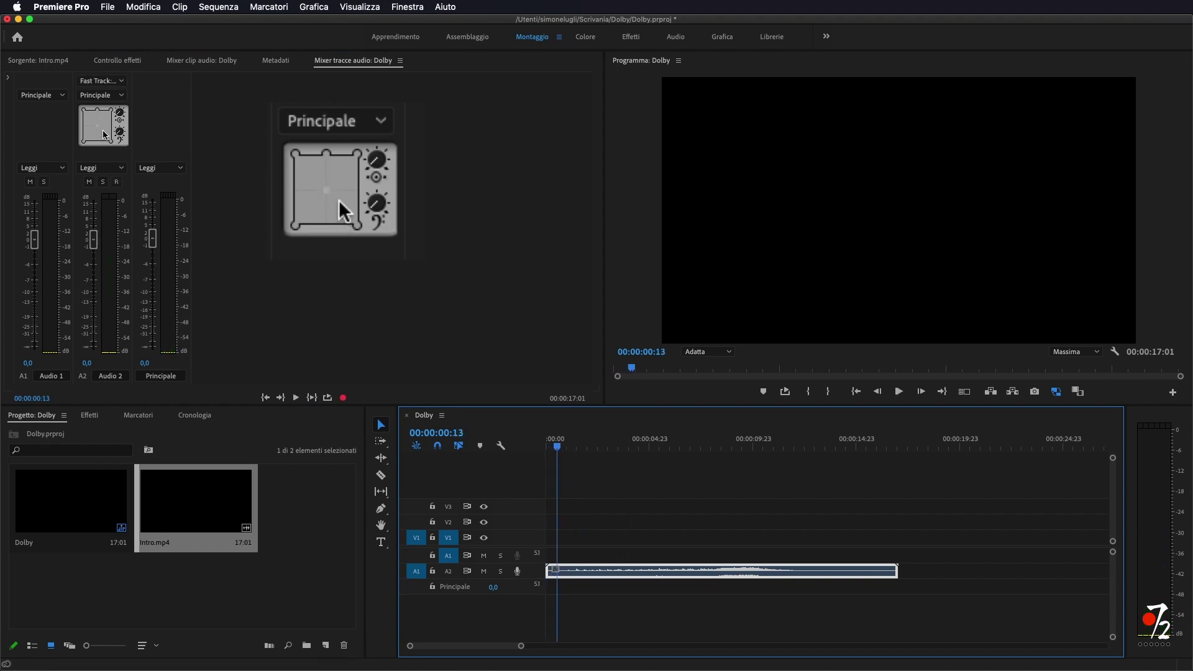
Pan Audio 2 to front-left in the 5.1 panner while previewing, then toward front centre
{"action": "left_click_drag", "start_coordinate": [104, 134], "coordinate": [68, 106]}
{"action": "left_click", "coordinate": [93, 123]}
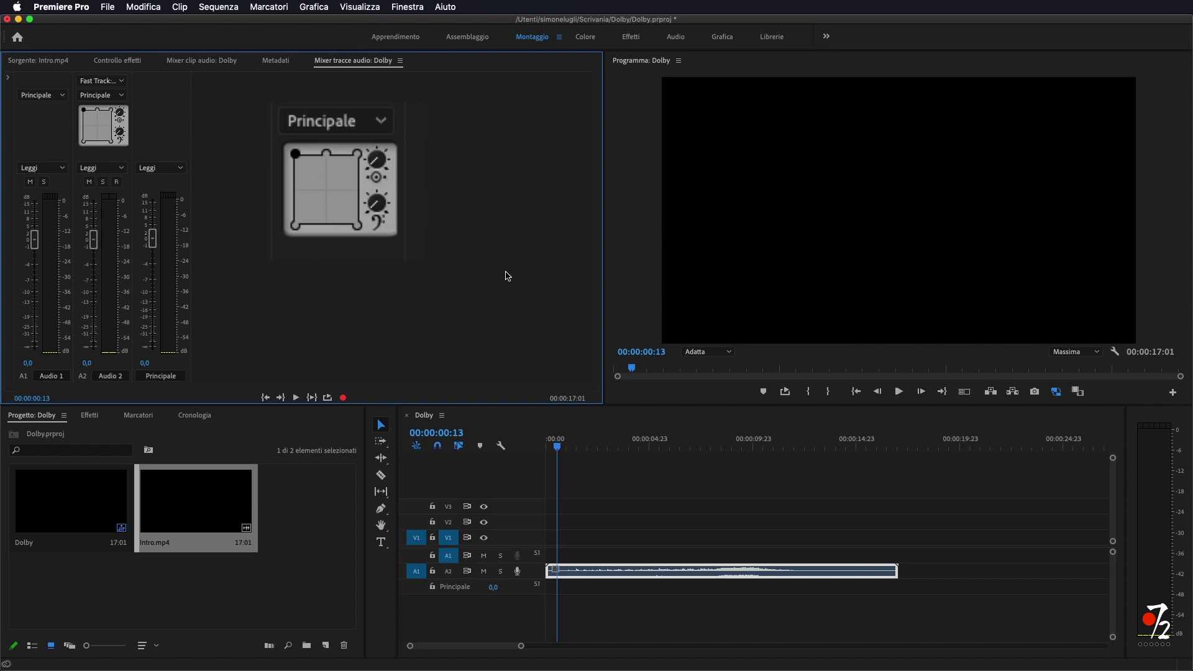
{"action": "key", "text": "space"}
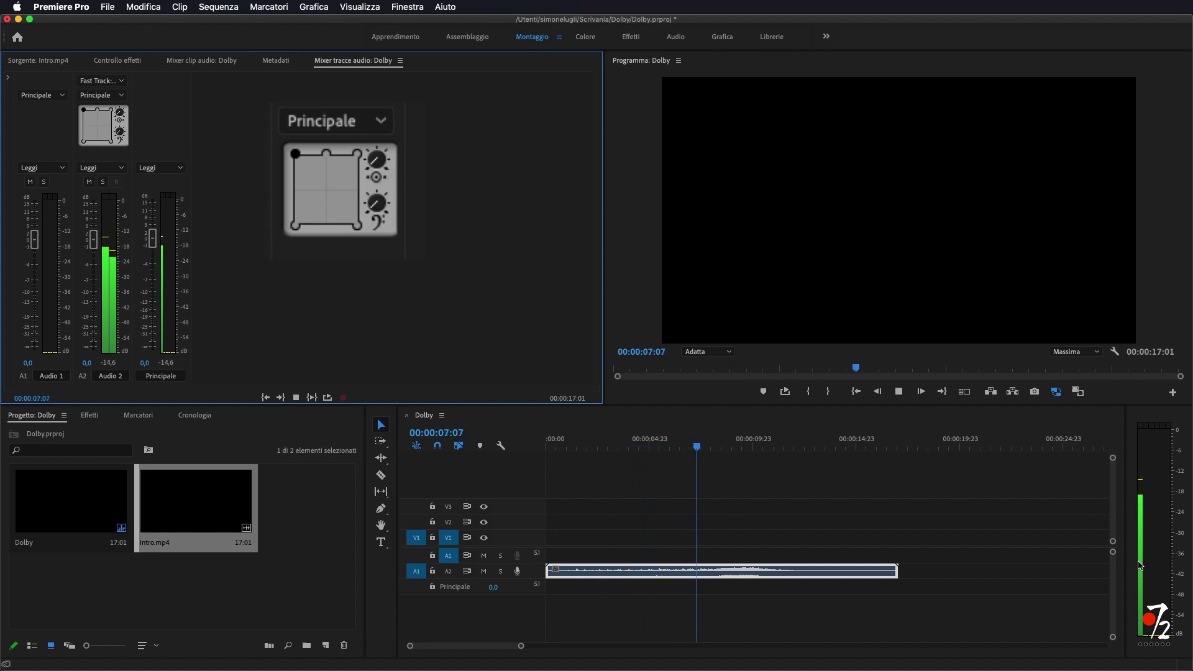
{"action": "key", "text": "space"}
{"action": "left_click_drag", "start_coordinate": [83, 110], "coordinate": [99, 109]}
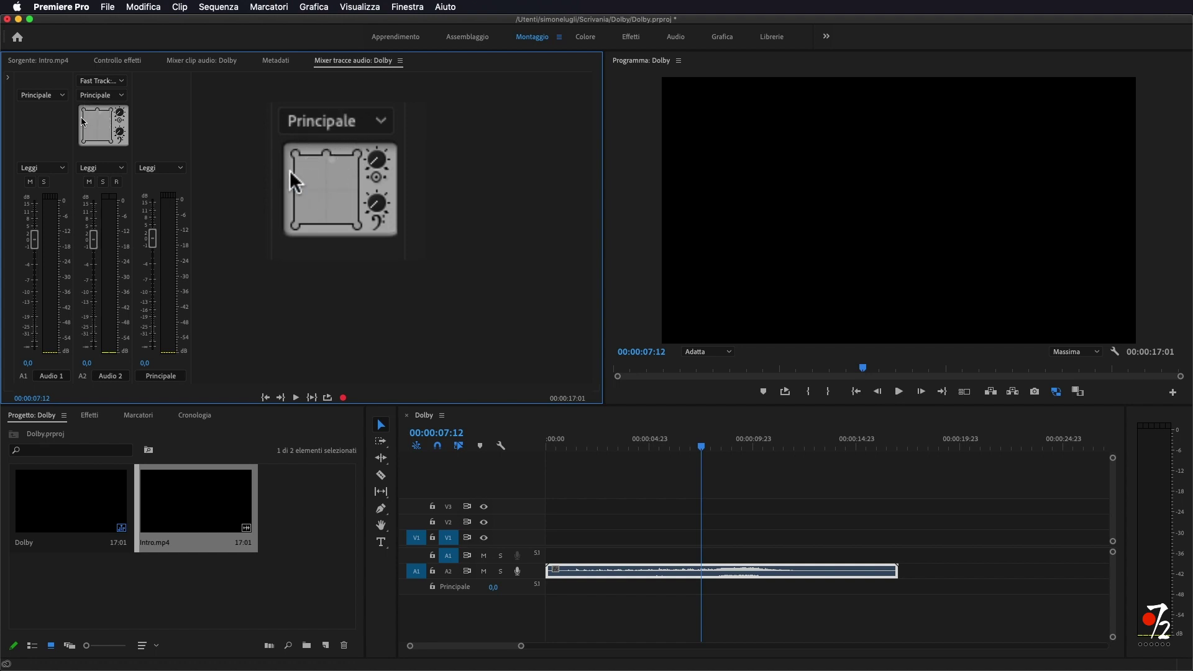
Preview Audio 2 panned front centre and front right, then bring it from rear left back to centre
{"action": "left_click_drag", "start_coordinate": [105, 115], "coordinate": [97, 109]}
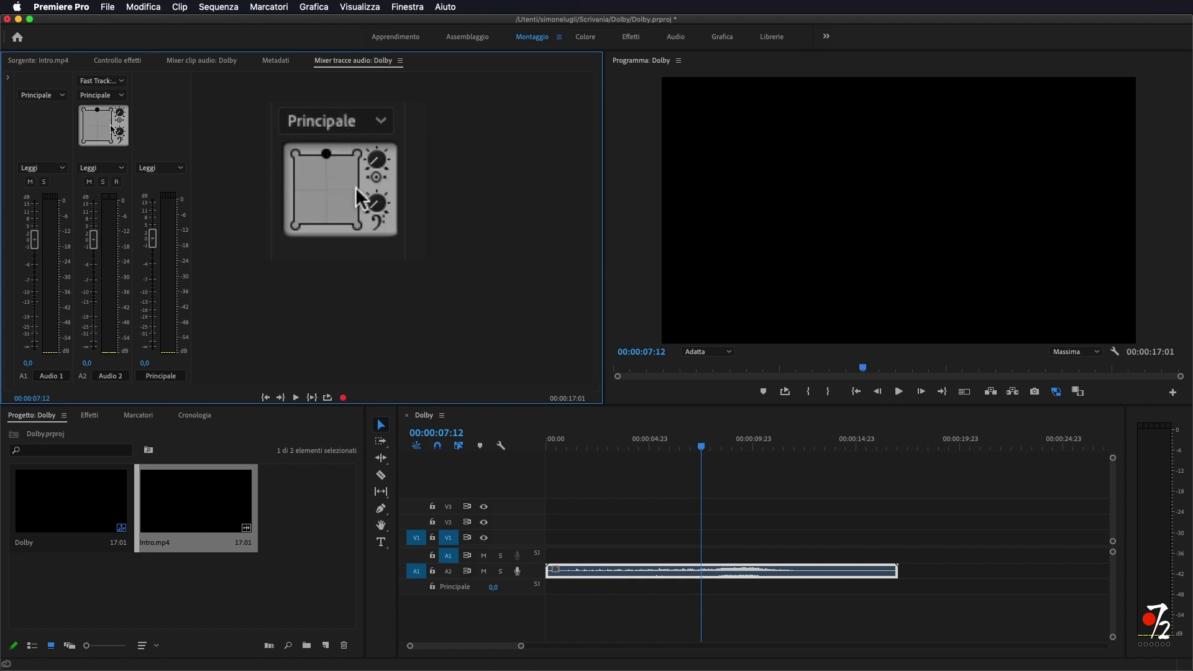
{"action": "key", "text": "space"}
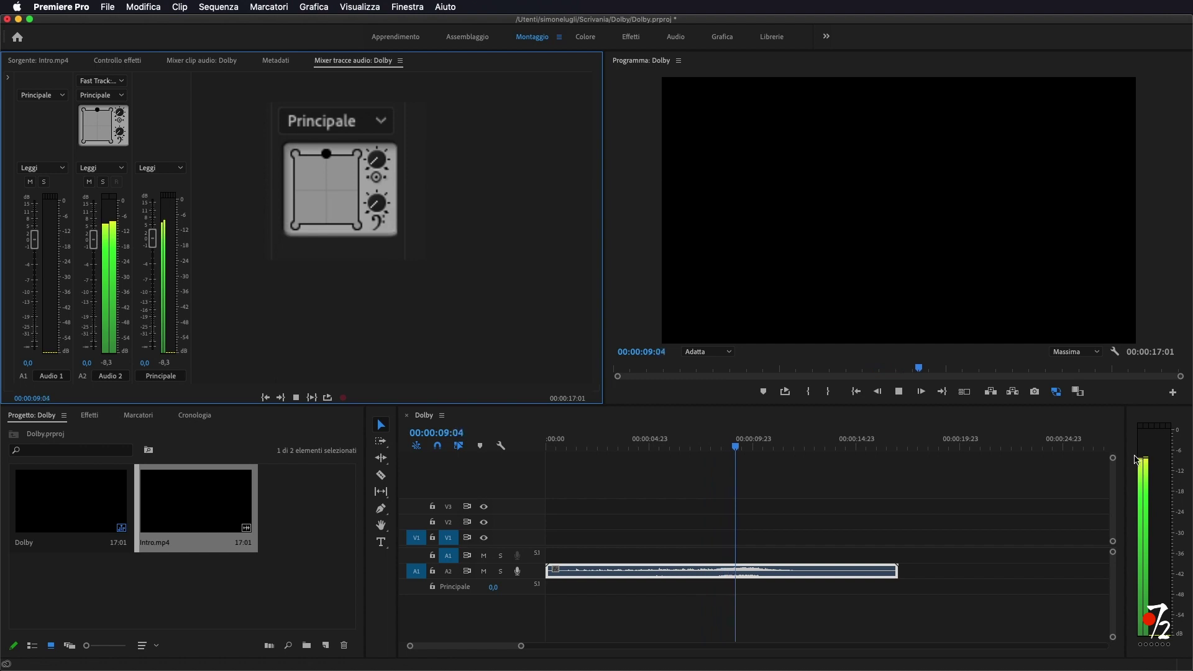
{"action": "key", "text": "space"}
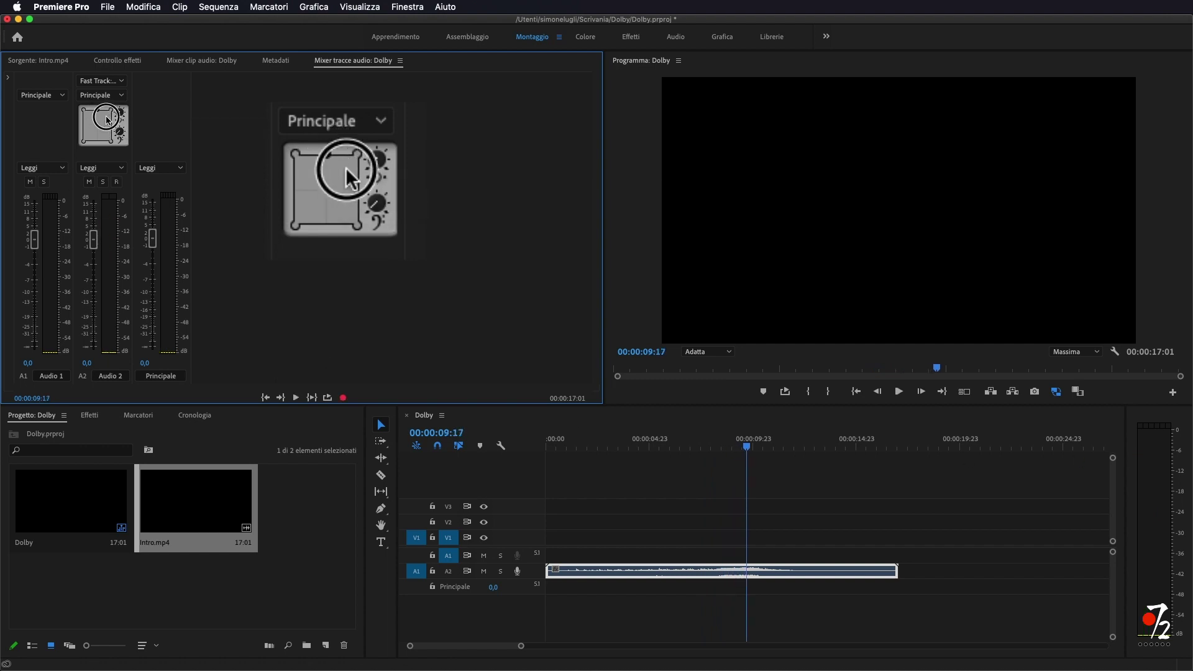
{"action": "left_click_drag", "start_coordinate": [100, 112], "coordinate": [111, 110]}
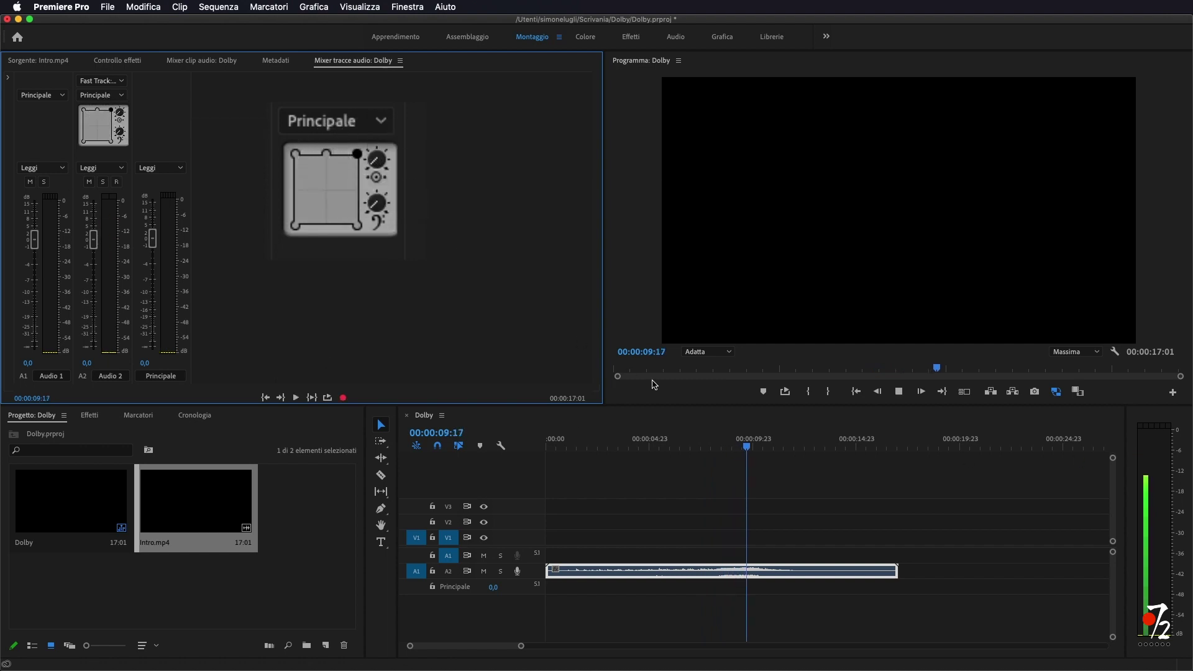
{"action": "key", "text": "space"}
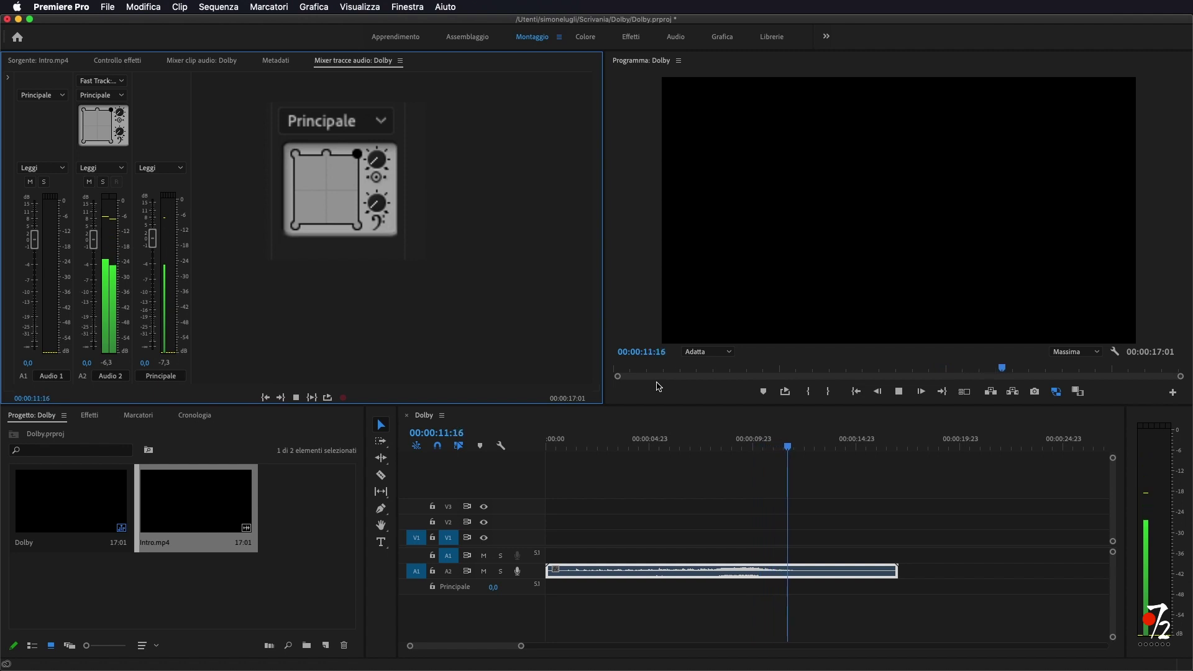
{"action": "key", "text": "space"}
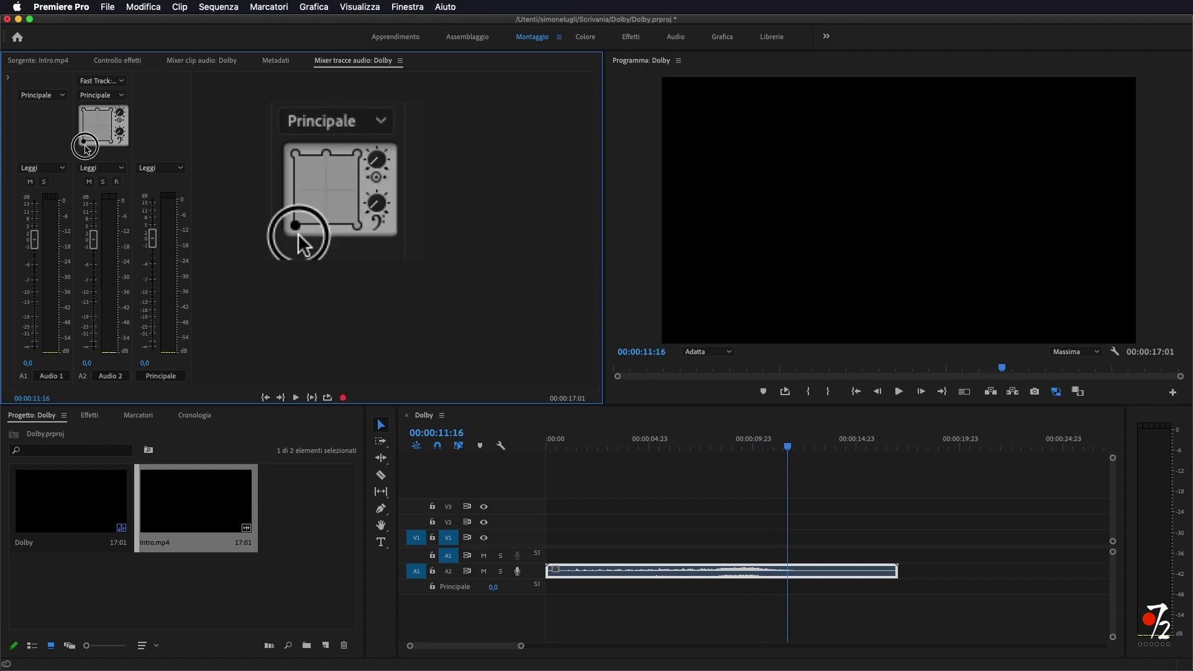
{"action": "left_click_drag", "start_coordinate": [90, 147], "coordinate": [100, 133]}
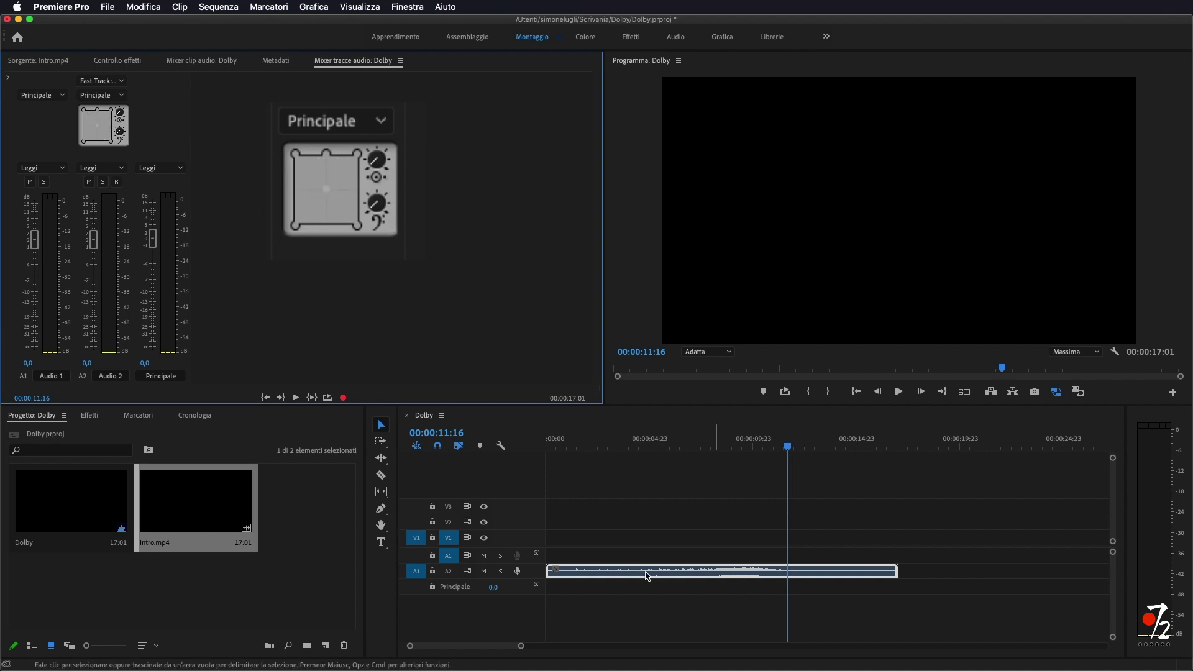
{"action": "left_click_drag", "start_coordinate": [95, 123], "coordinate": [98, 128]}
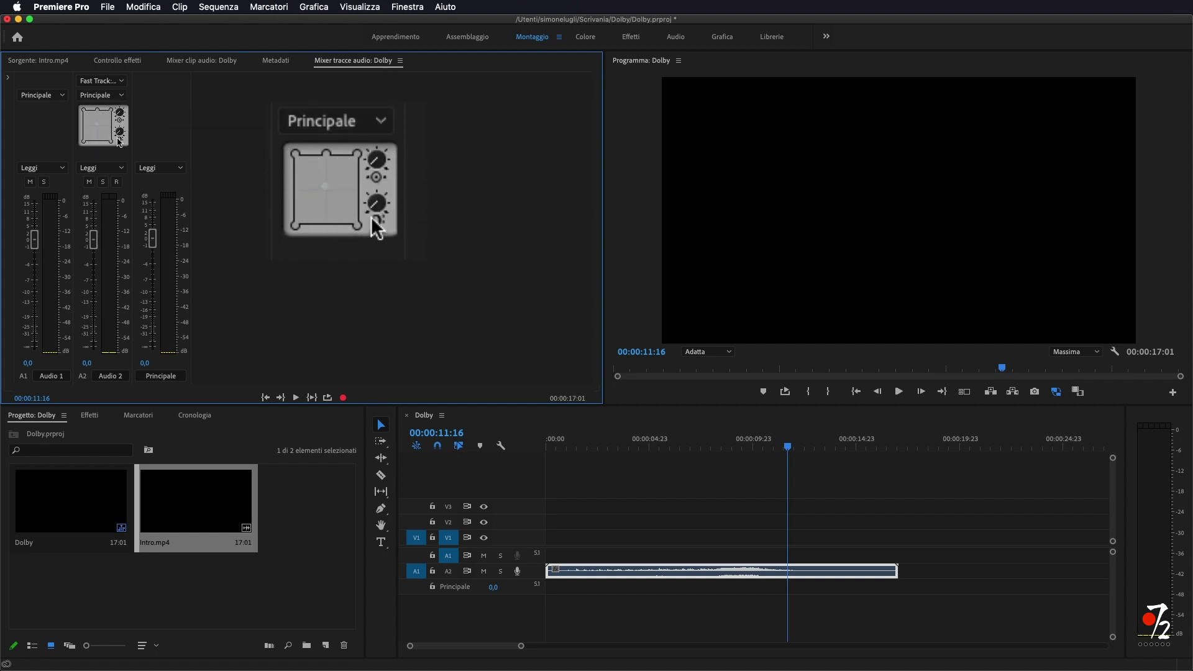
Set the A2 5.1 panner slightly left of centre, about -7,32 Sinistra/destra, and check the value
{"action": "left_click", "coordinate": [131, 111]}
{"action": "left_click", "coordinate": [96, 66]}
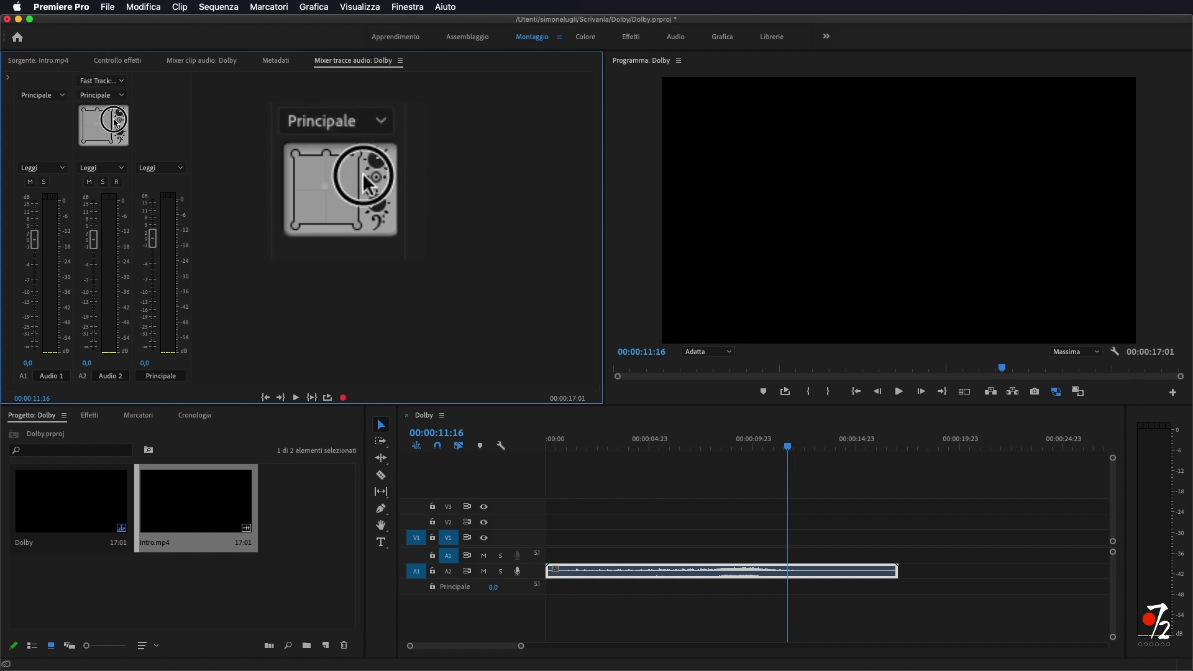
{"action": "left_click", "coordinate": [104, 74]}
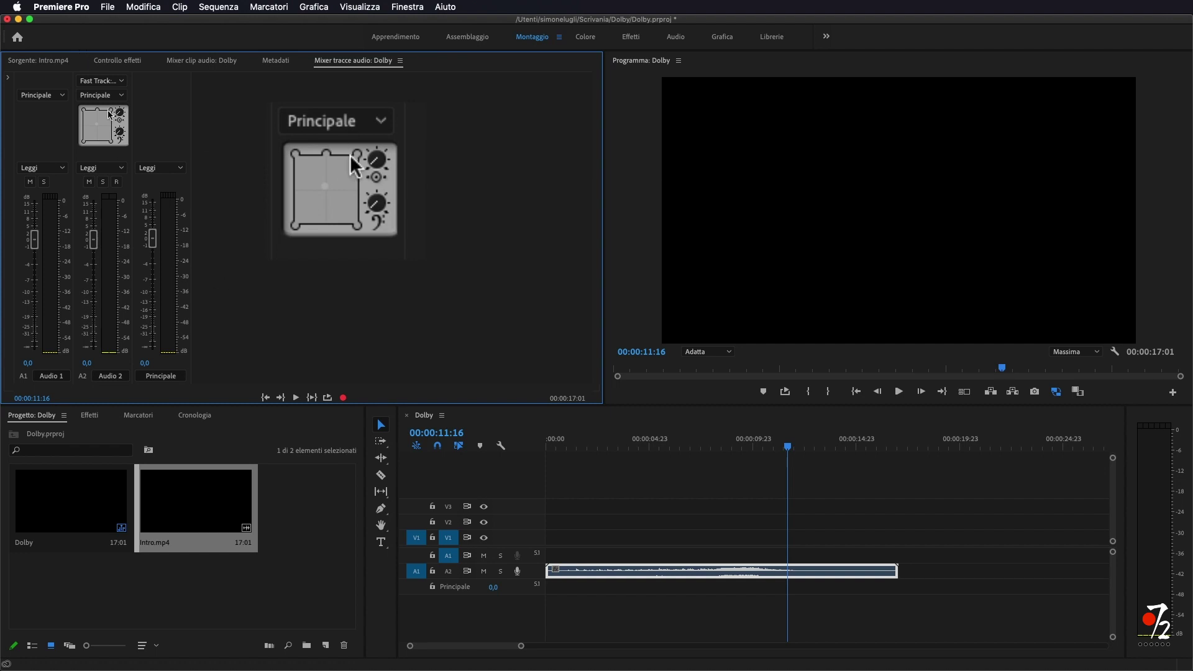
{"action": "mouse_move", "coordinate": [107, 116]}
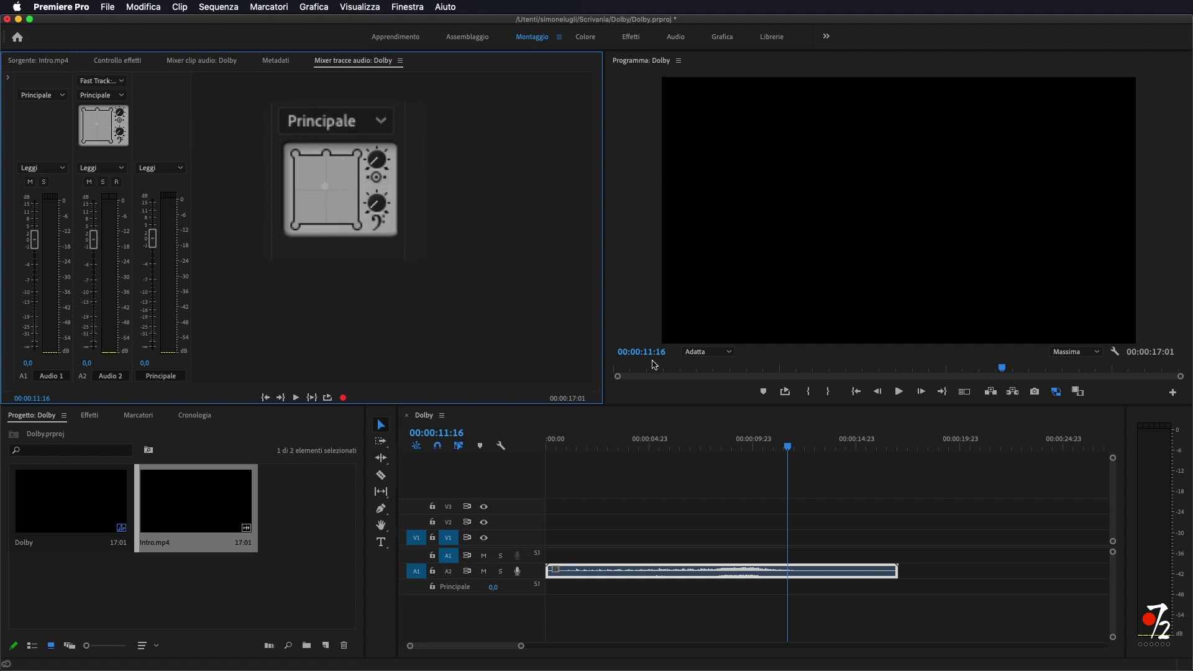